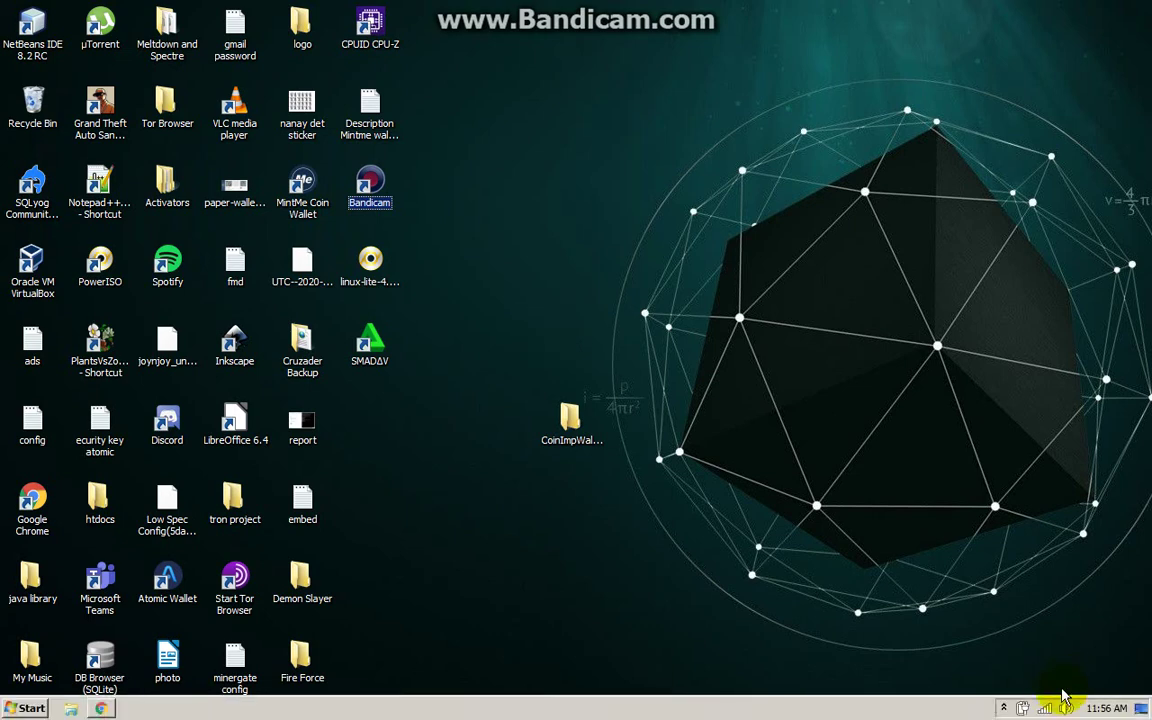
# Step: Switch to Chrome and look through the "Earn Crypto coin using COINIMP" YouTube video page and its comments
pyautogui.click(1005, 708)
pyautogui.click(1005, 708)
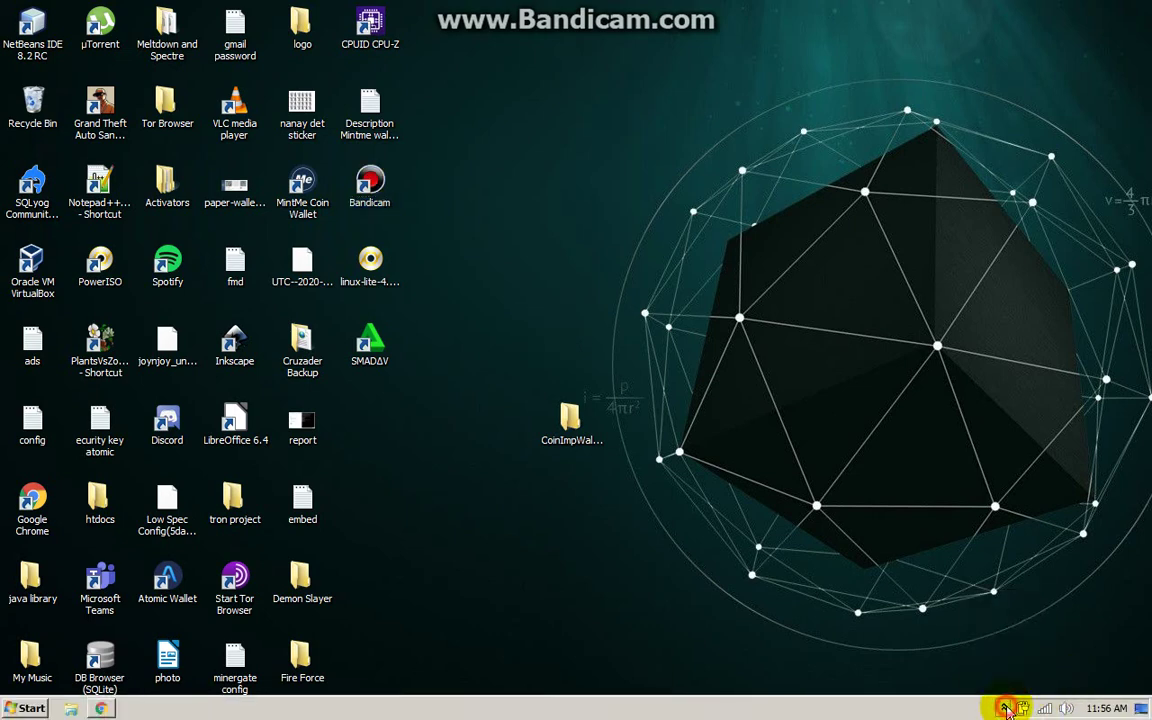
pyautogui.moveTo(113, 707)
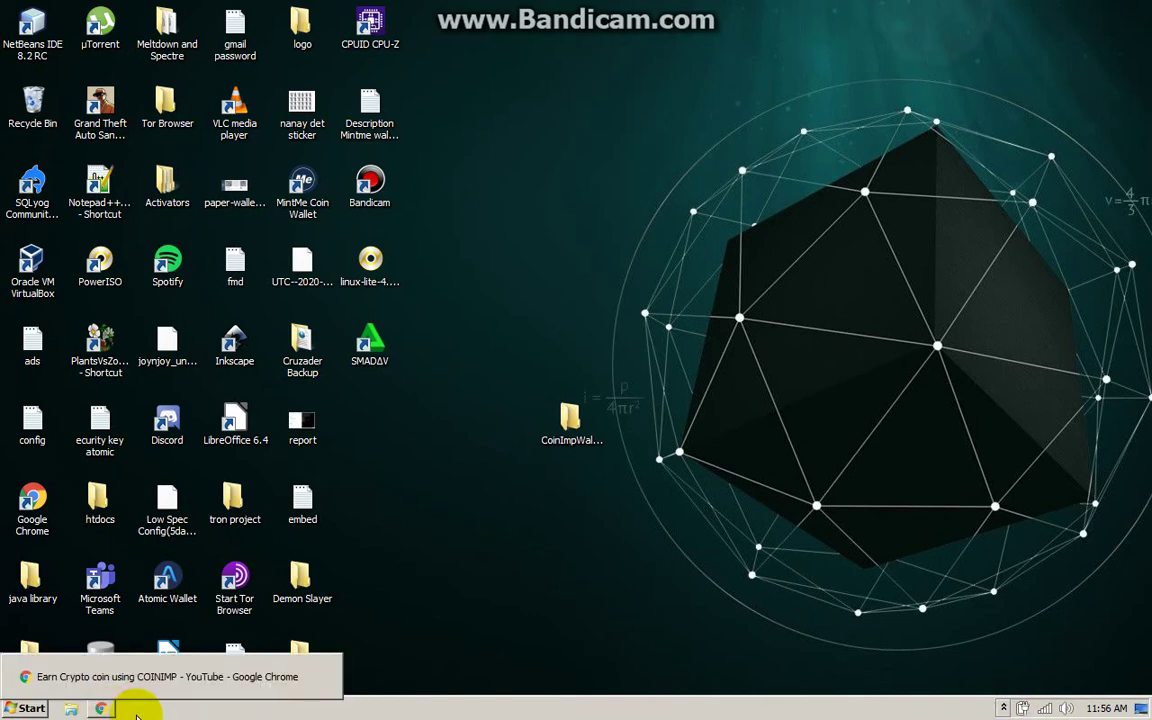
pyautogui.click(130, 708)
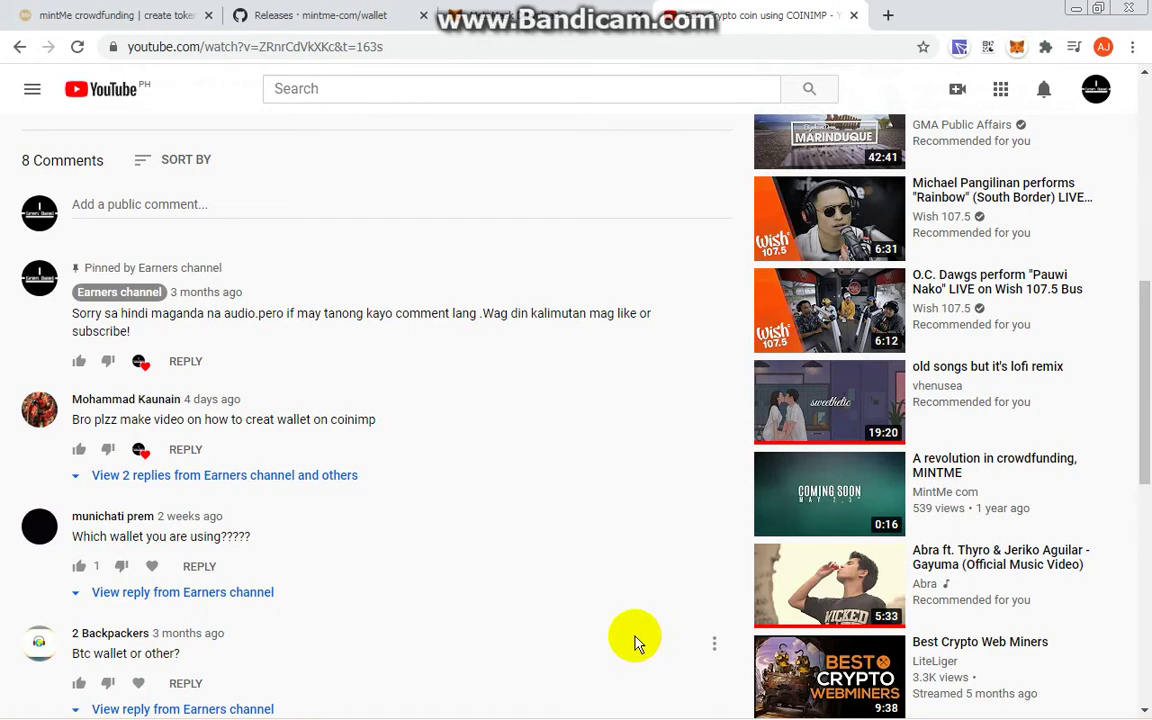
pyautogui.moveTo(1144, 362); pyautogui.dragTo(1148, 170)
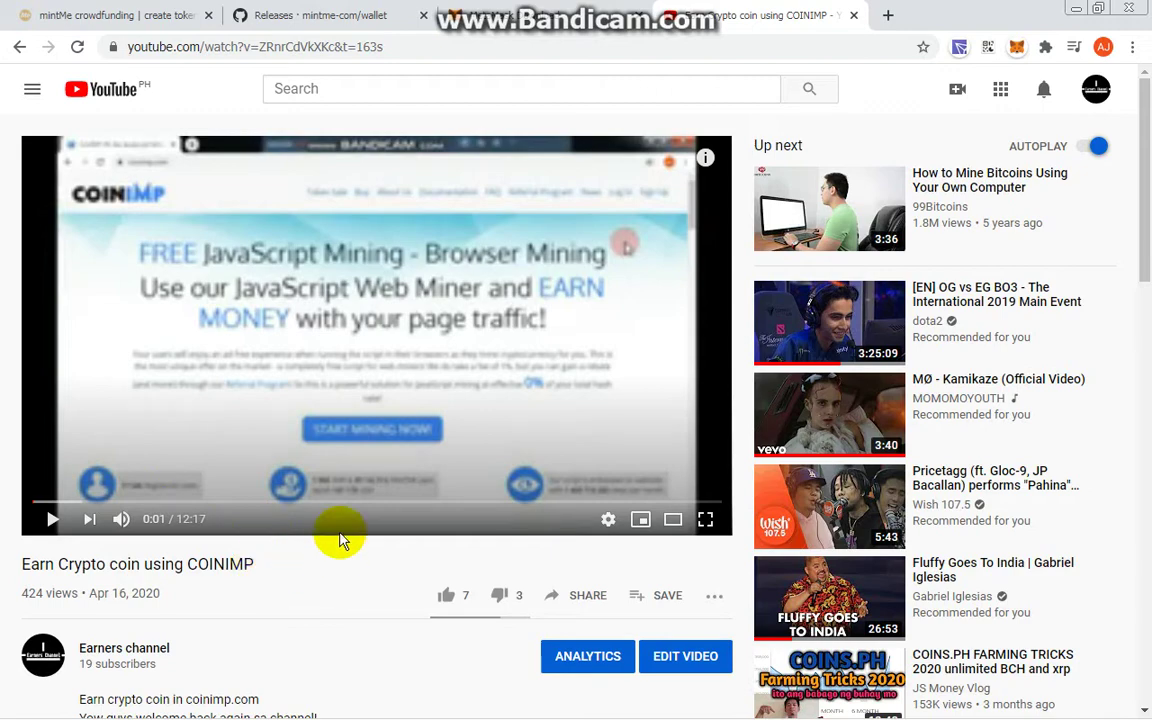
pyautogui.moveTo(1143, 185); pyautogui.dragTo(1146, 407)
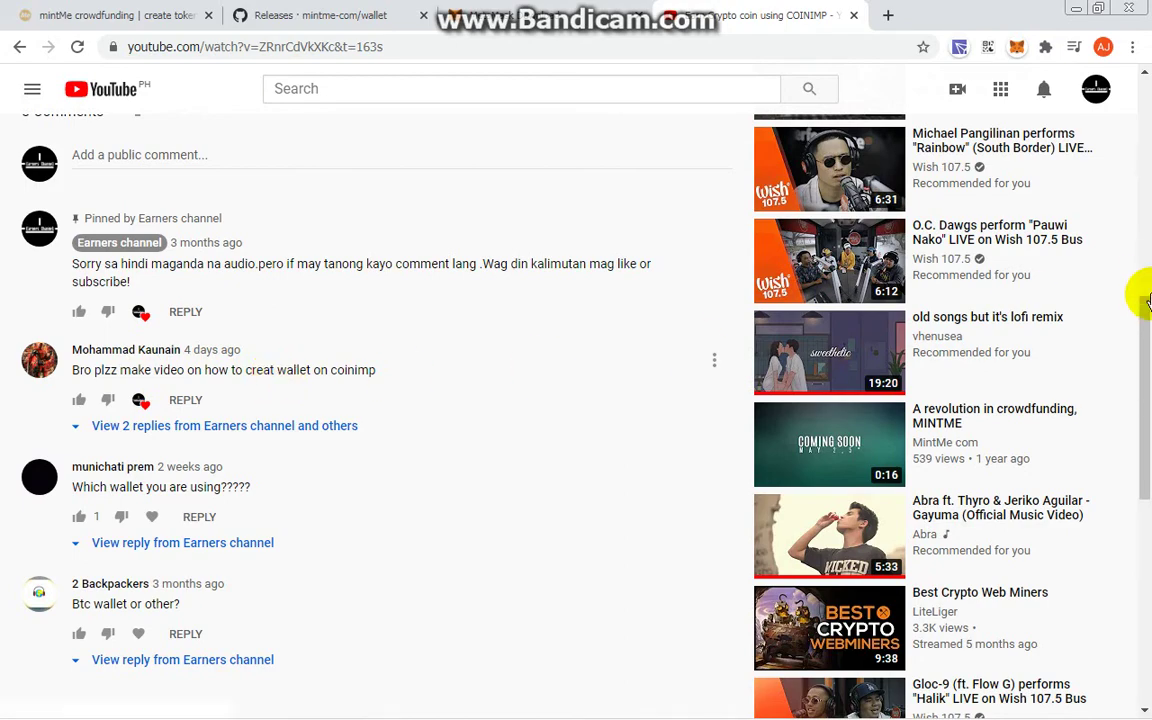
pyautogui.moveTo(1141, 321); pyautogui.dragTo(1141, 200)
# Step: Go to coinimp.com/dashboard#referral-section and examine the pending balance for MintMe.com Coin
pyautogui.click(542, 50)
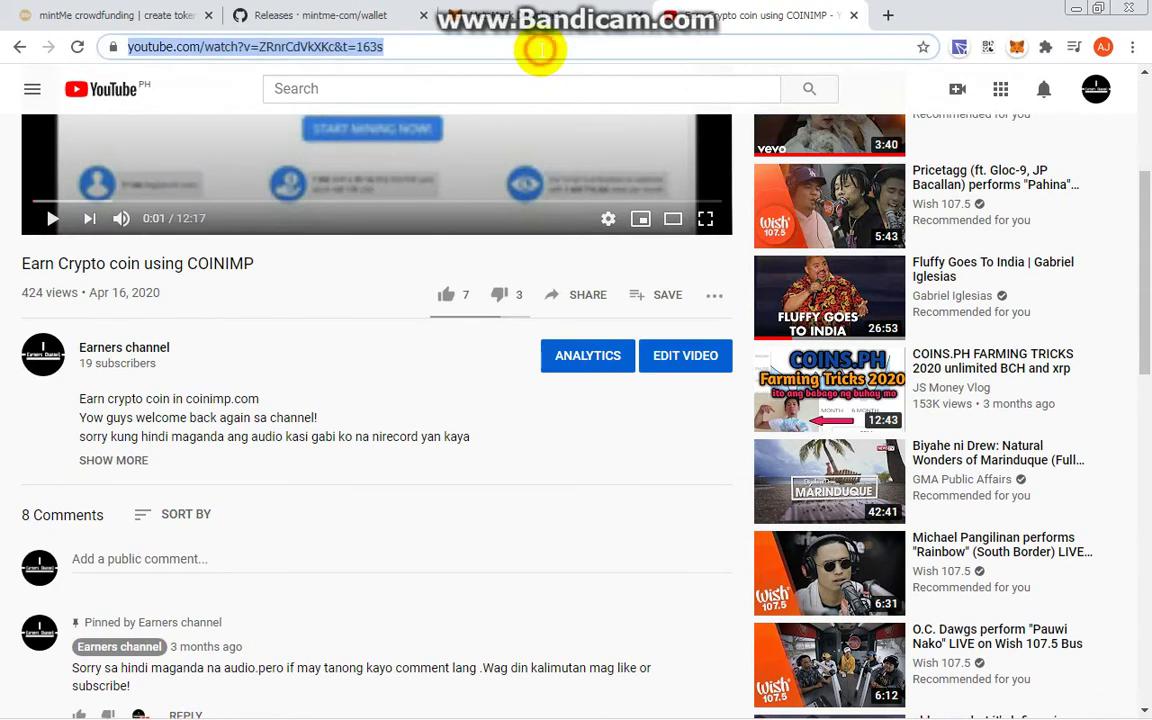
pyautogui.write('coinimp.com/dashboard#referral-section')
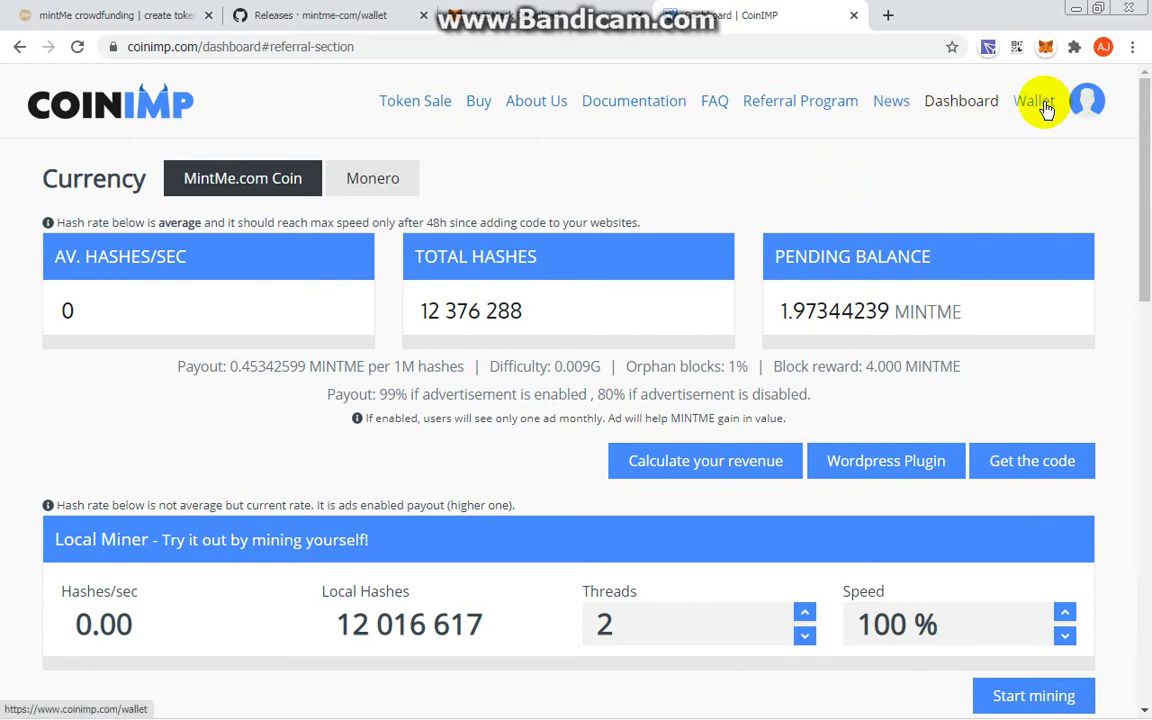
pyautogui.scroll(-1, 1131, 190)
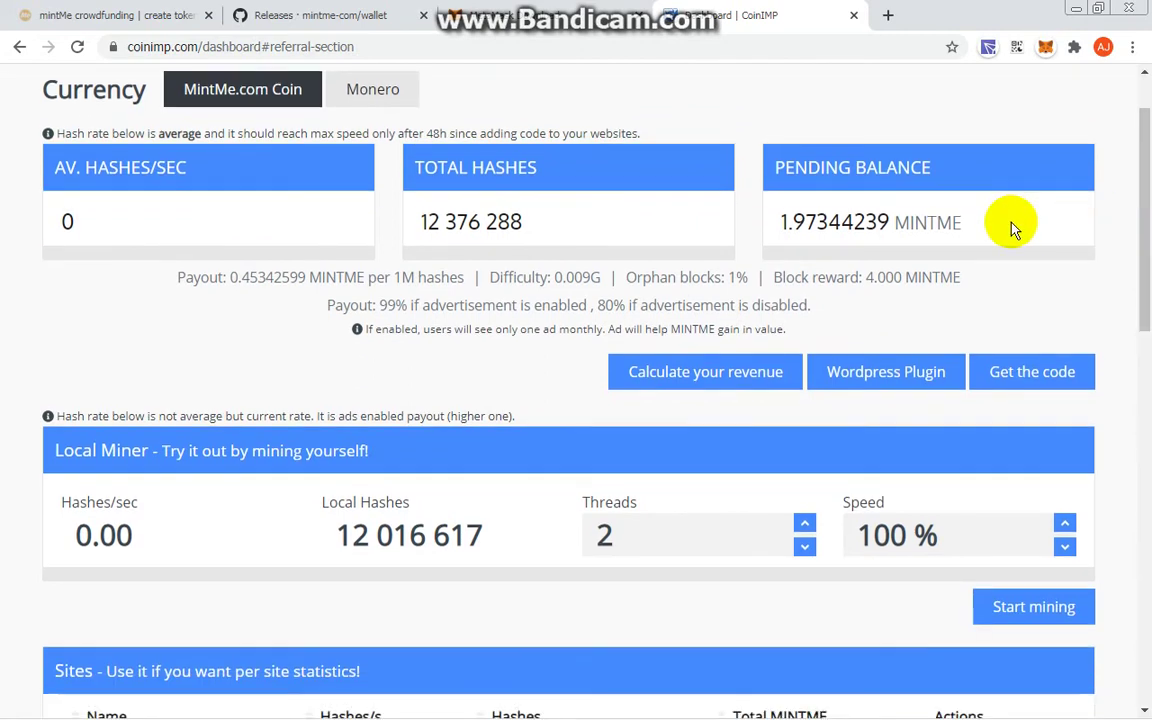
pyautogui.moveTo(1010, 226); pyautogui.dragTo(751, 226)
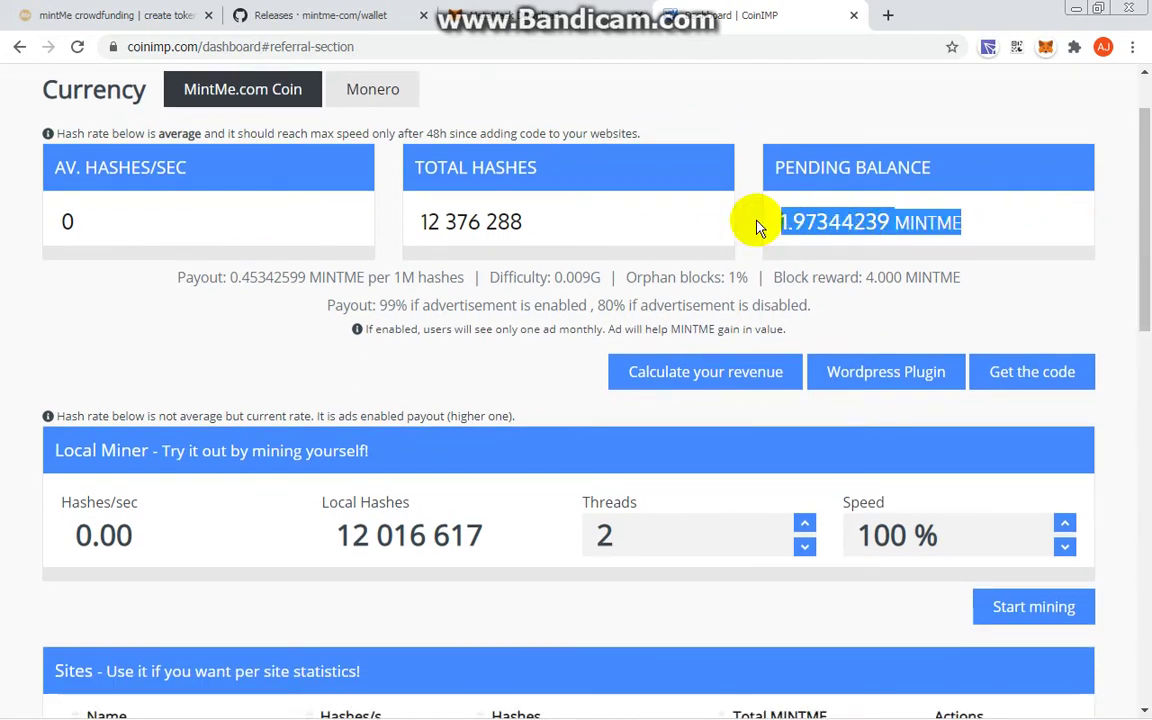
pyautogui.click(900, 223)
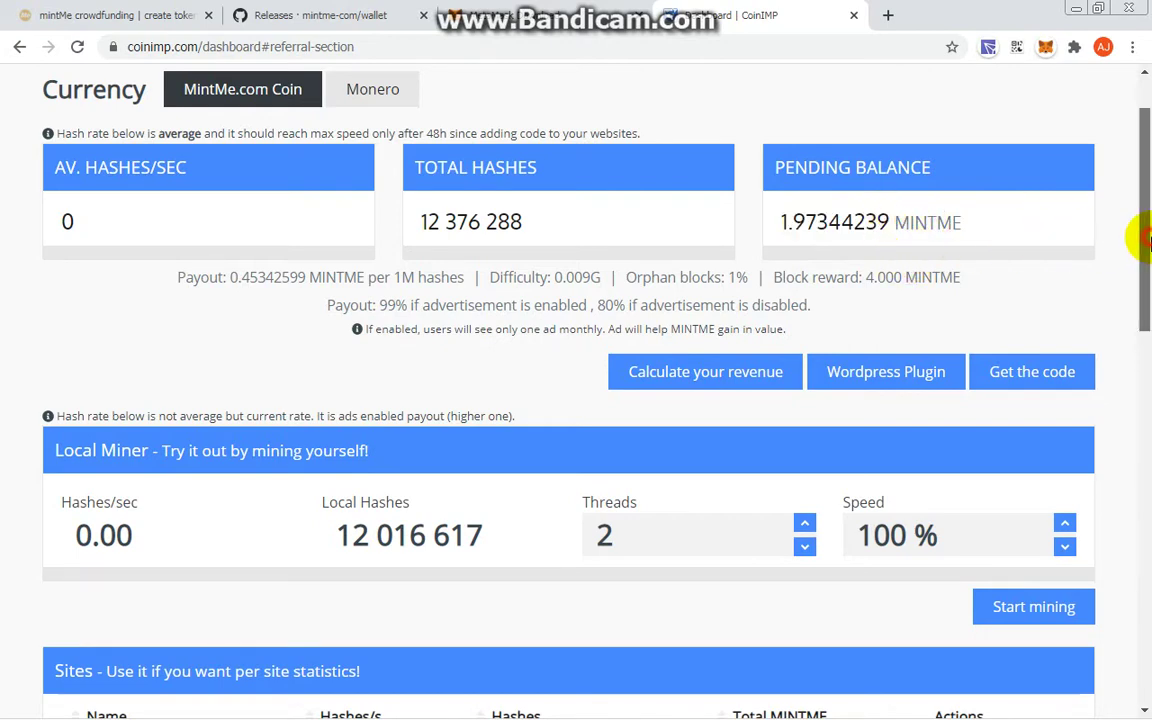
pyautogui.moveTo(1134, 237); pyautogui.dragTo(1137, 220)
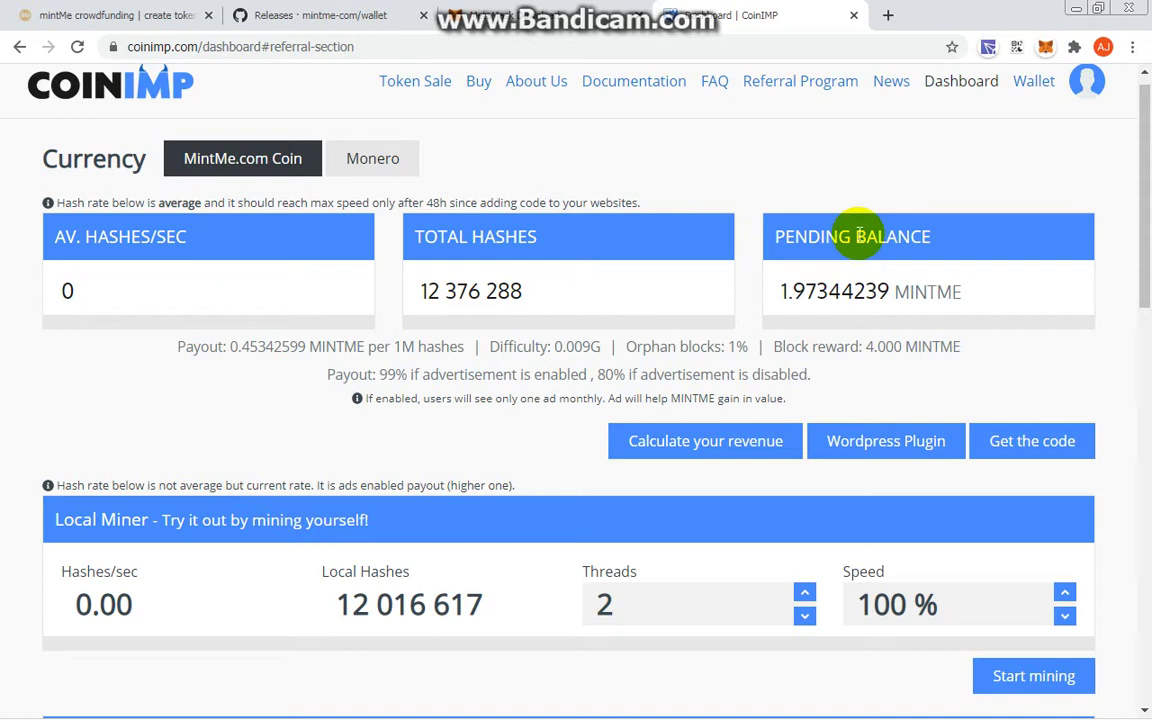
# Step: Open the CoinIMP wallet page and read the notes on creating a wallet via GUI Wallet and exchanging MINTME to BTC
pyautogui.click(1045, 89)
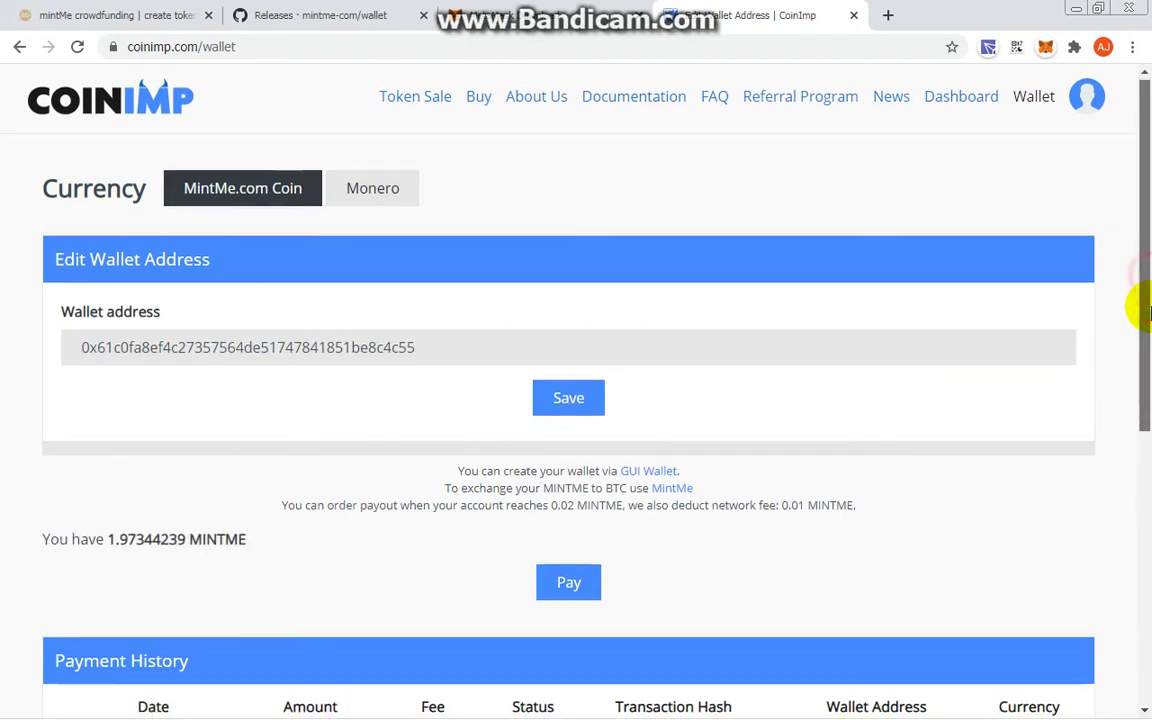
pyautogui.scroll(-1, 1145, 316)
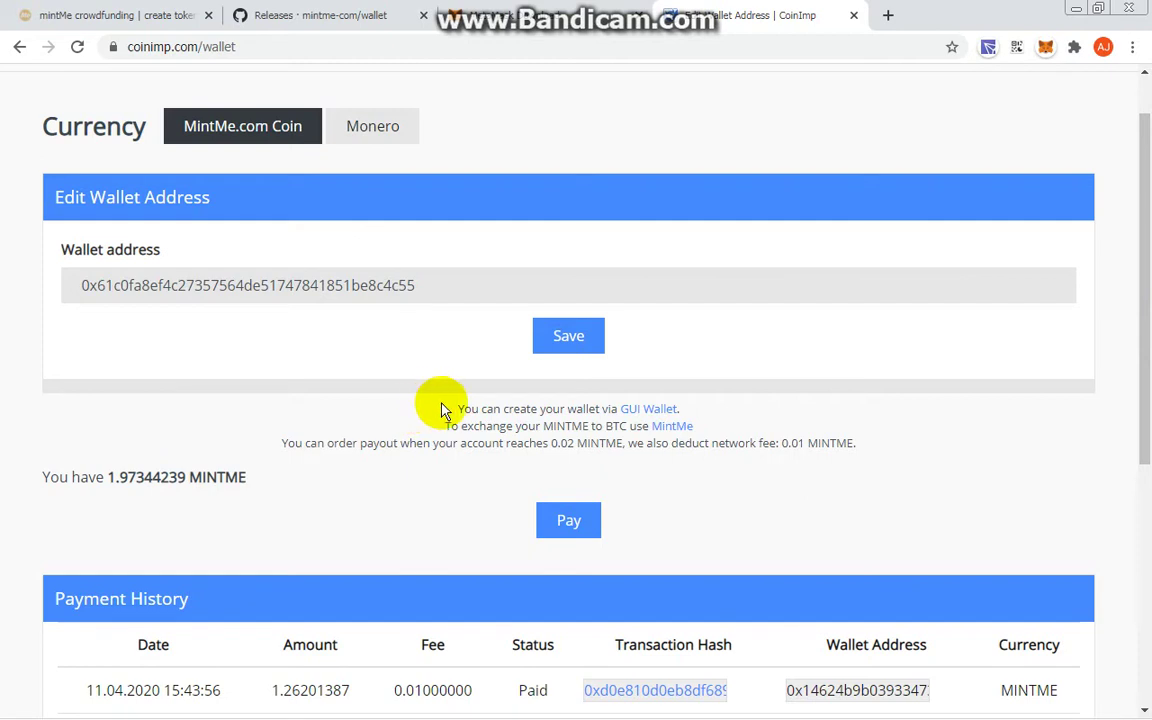
pyautogui.moveTo(455, 406); pyautogui.dragTo(707, 414)
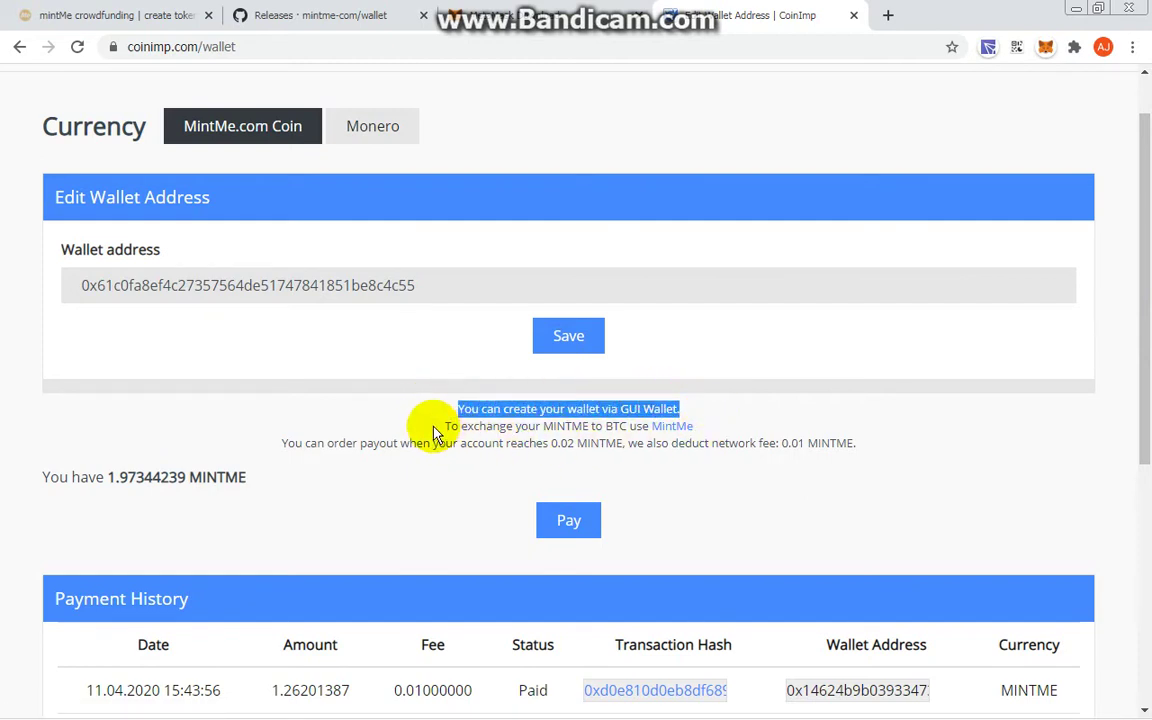
pyautogui.moveTo(432, 424); pyautogui.dragTo(716, 433)
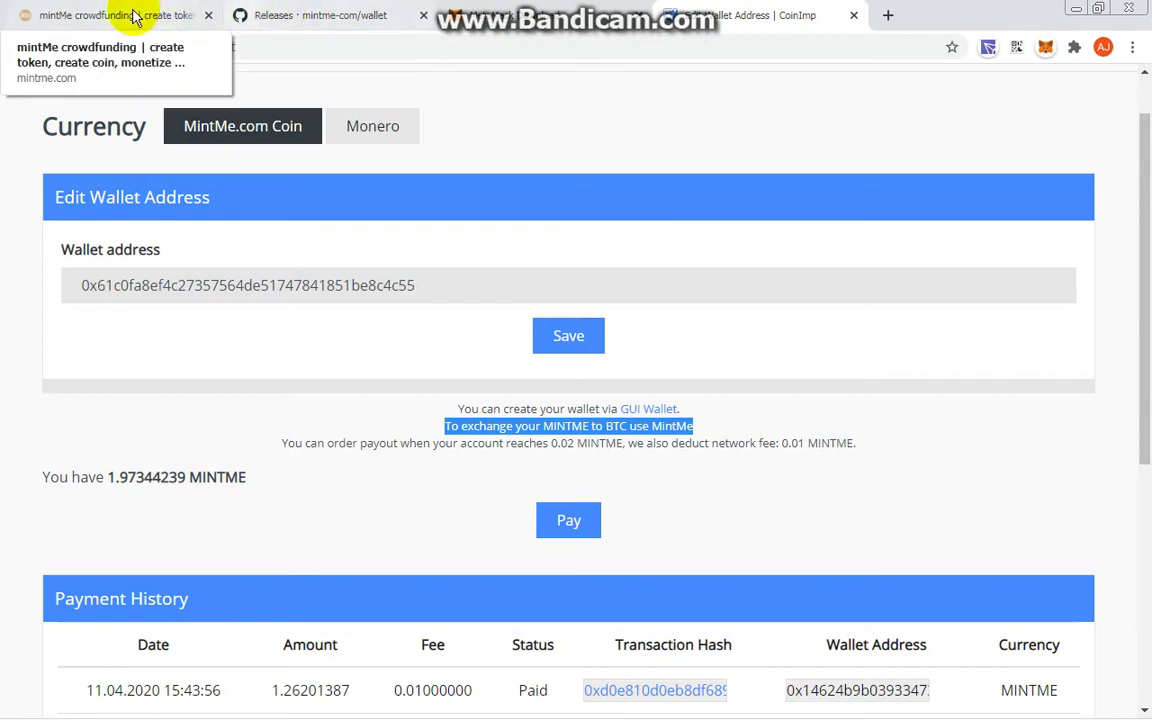
pyautogui.moveTo(1145, 318); pyautogui.dragTo(1145, 307)
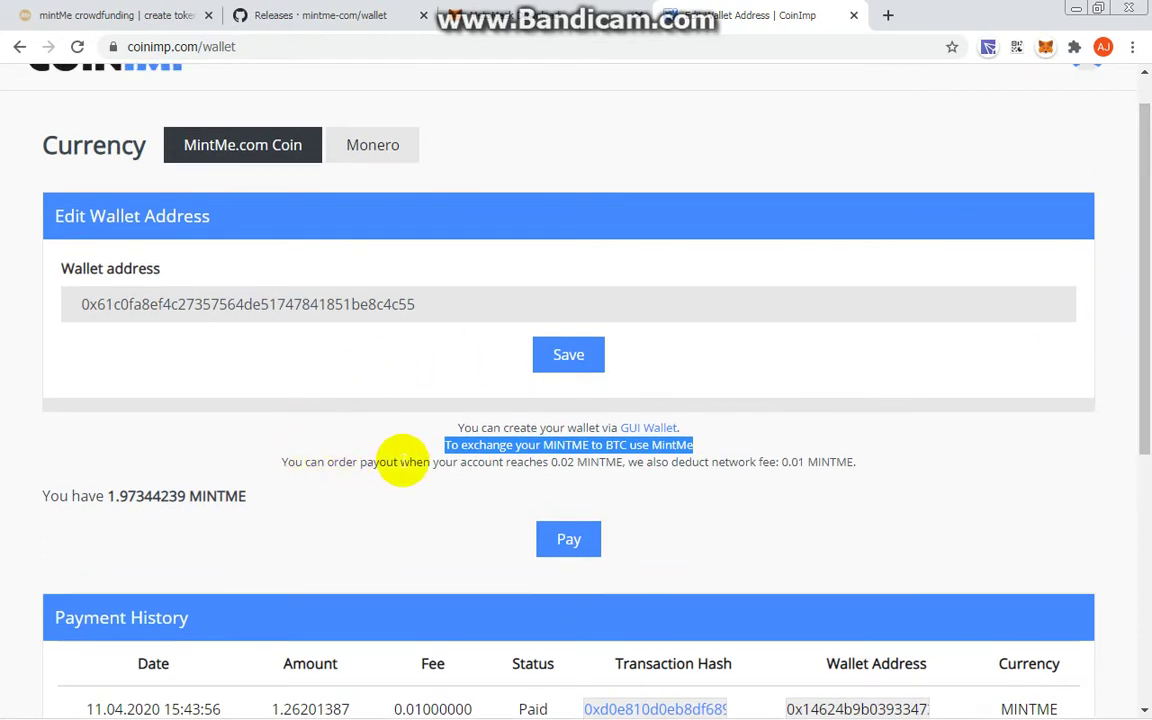
pyautogui.moveTo(1146, 362); pyautogui.dragTo(1143, 249)
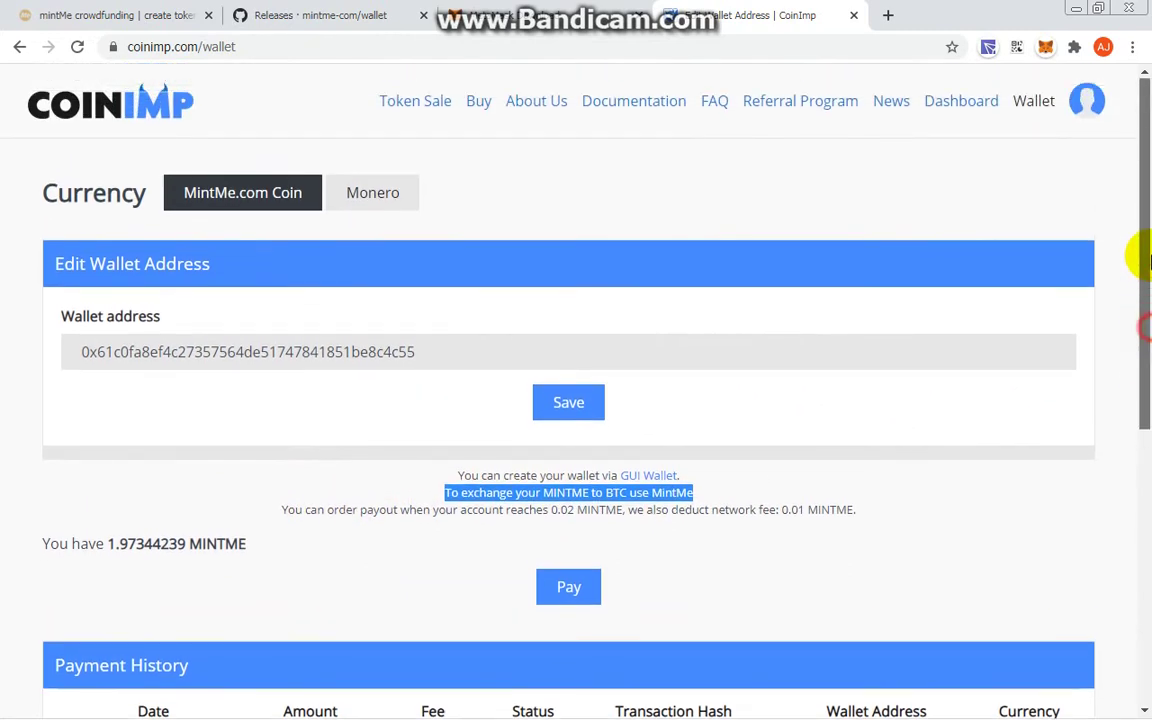
# Step: Look over the wallet options in the open mintMe.com, GitHub MintMe Coin Wallet releases and MetaMask download pages
pyautogui.click(87, 8)
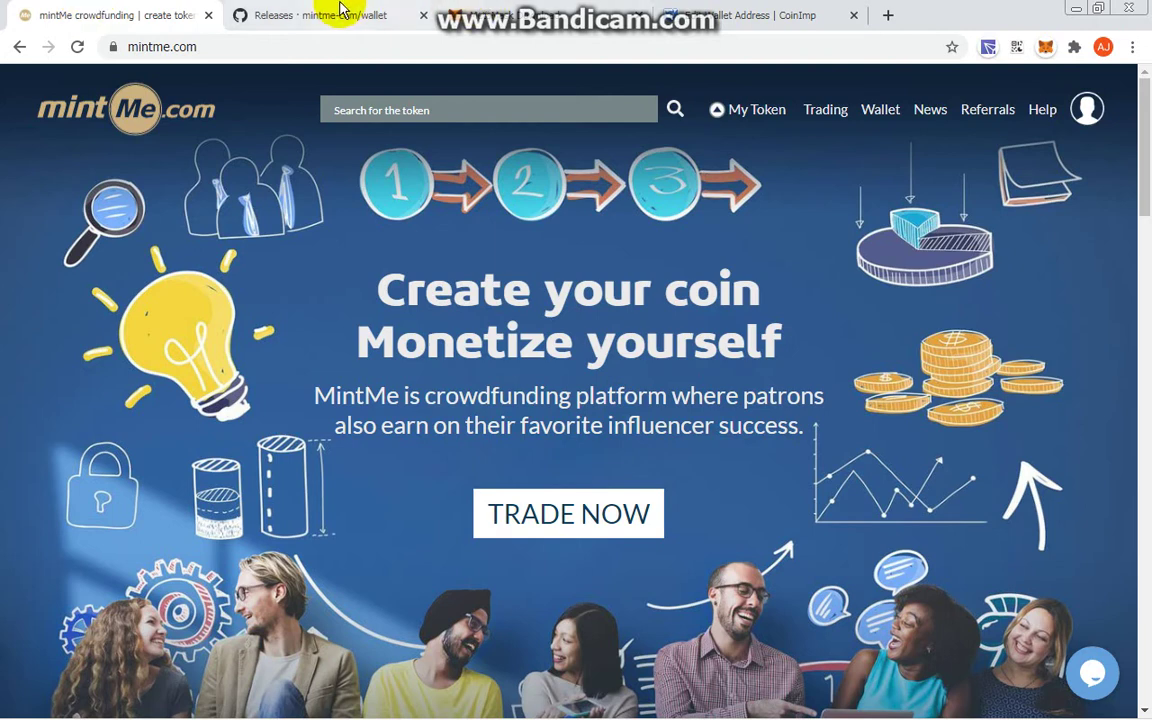
pyautogui.click(337, 13)
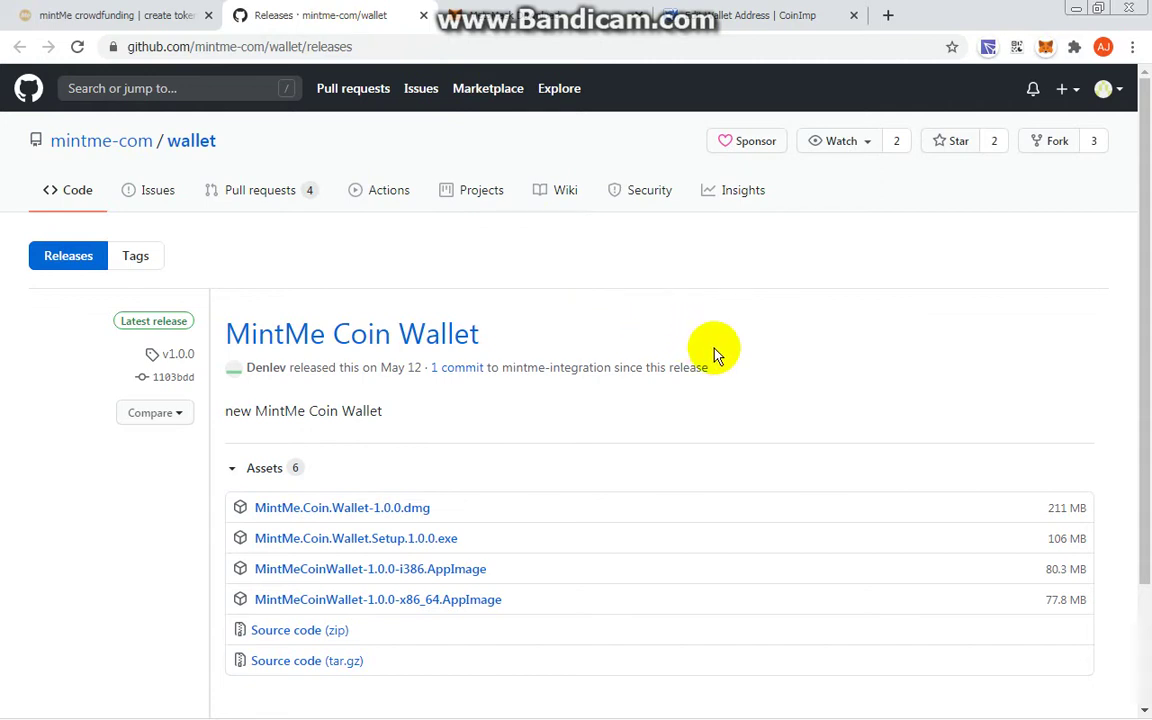
pyautogui.scroll(-2, 740, 360)
pyautogui.scroll(-1, 700, 375)
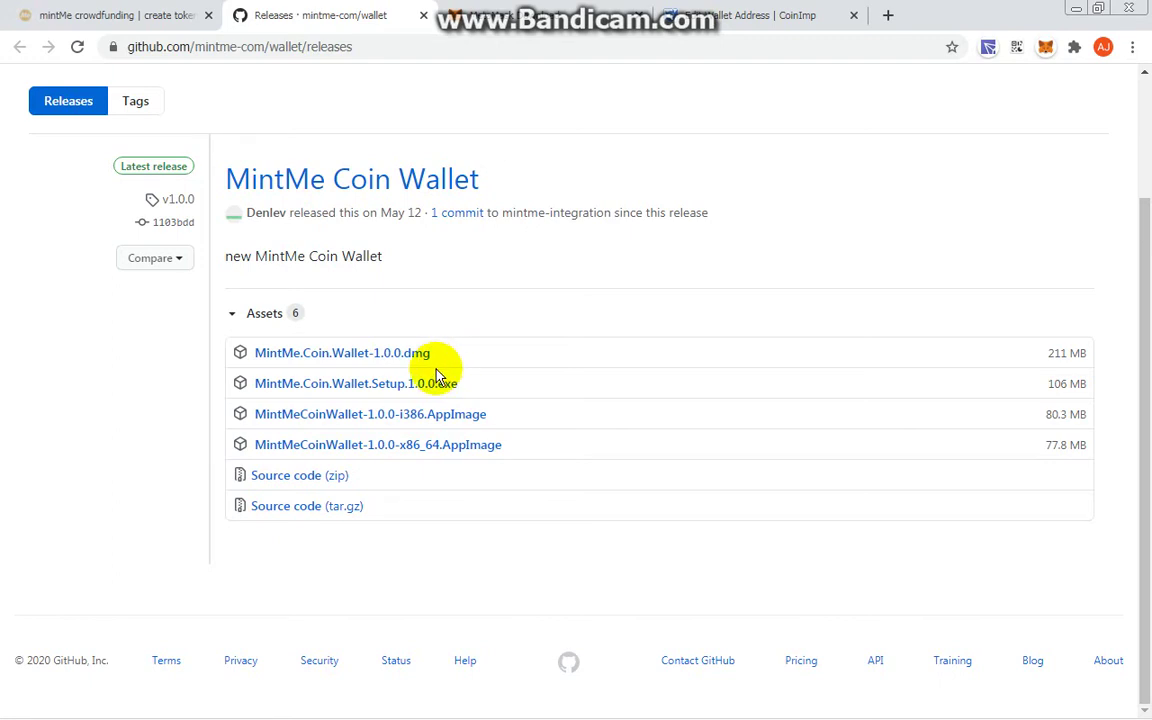
pyautogui.click(490, 8)
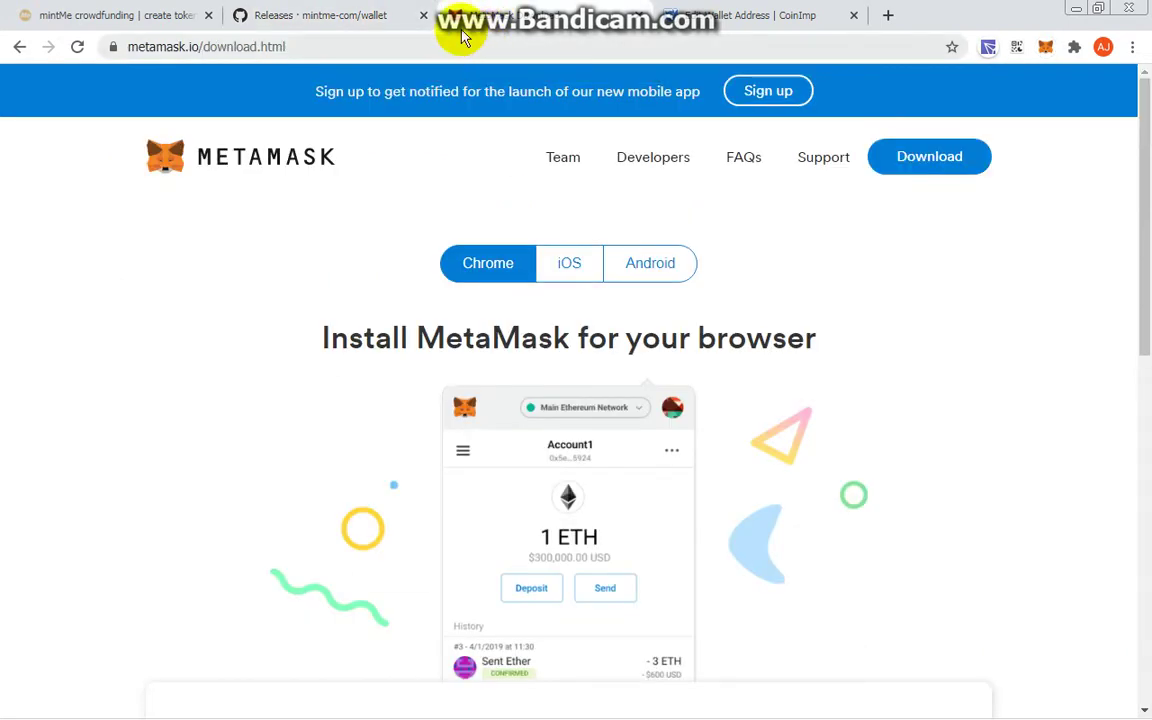
# Step: Return to mintMe.com, open the account's wallet page and highlight the MintMe Coin (MINTME) balance row
pyautogui.click(90, 10)
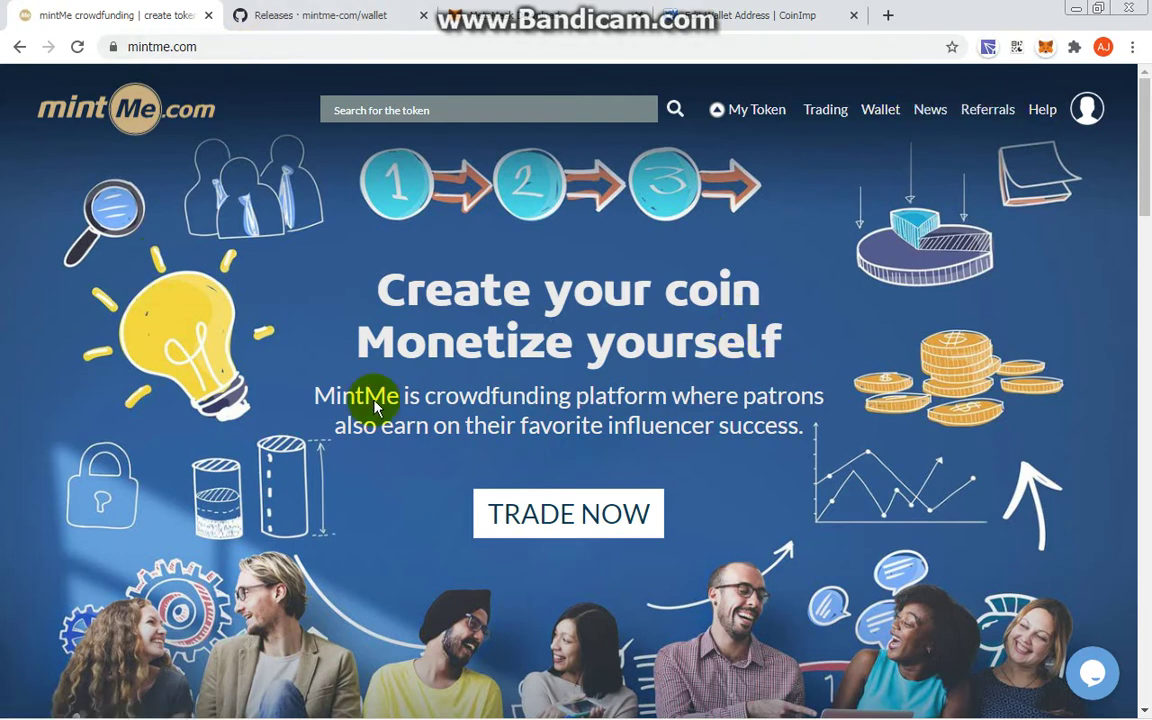
pyautogui.click(1090, 120)
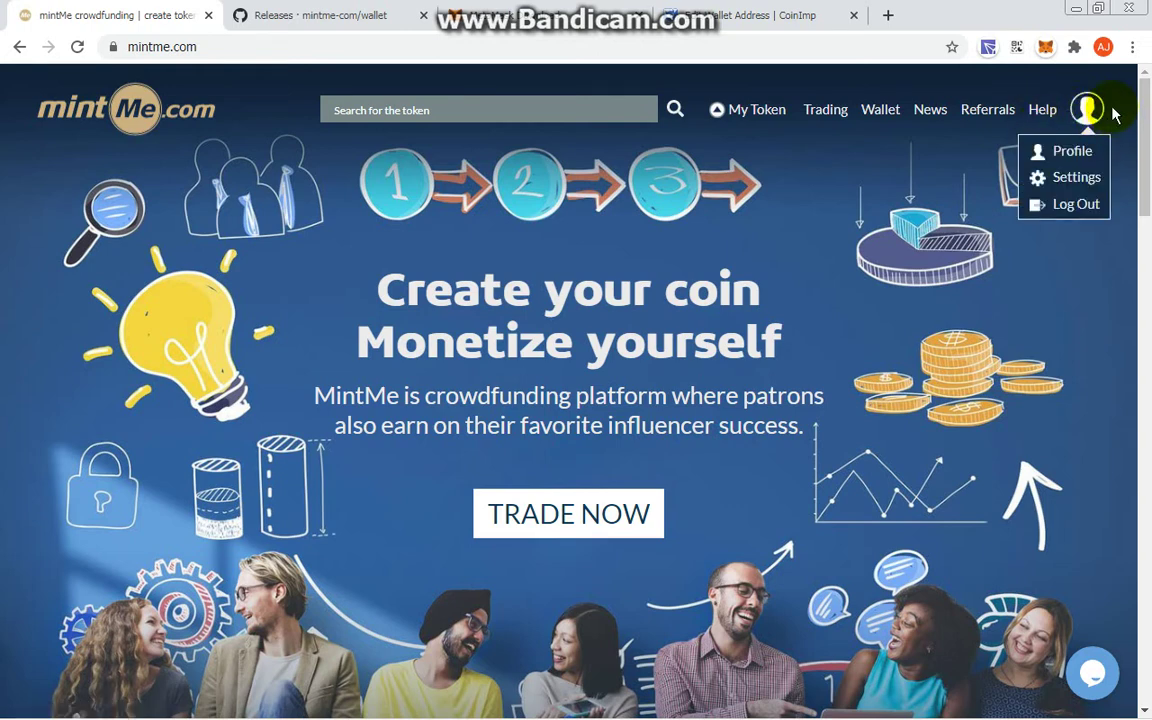
pyautogui.click(1069, 150)
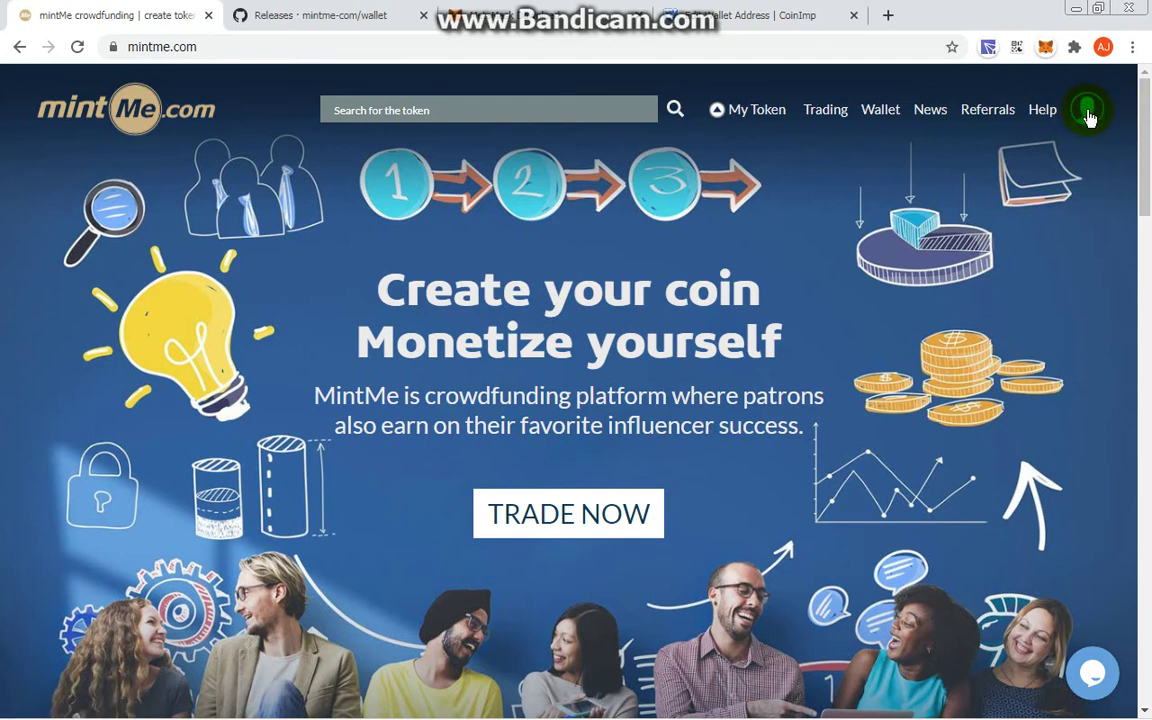
pyautogui.click(885, 116)
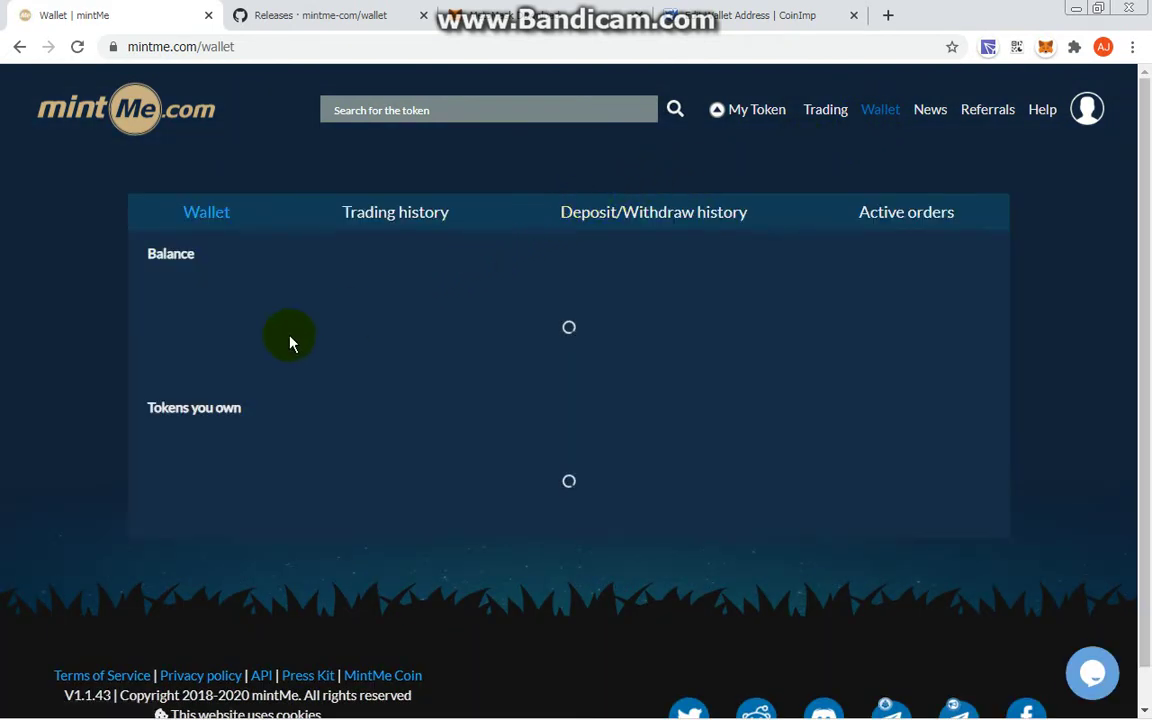
pyautogui.scroll(-1, 822, 250)
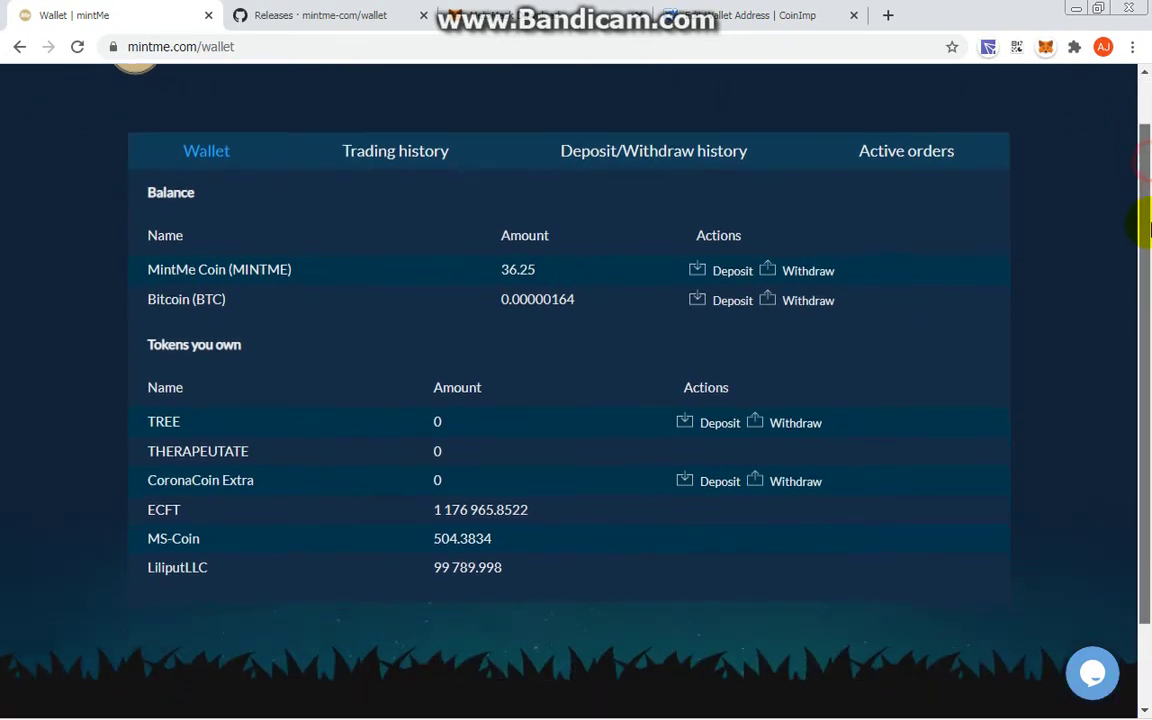
pyautogui.moveTo(874, 249); pyautogui.dragTo(175, 247)
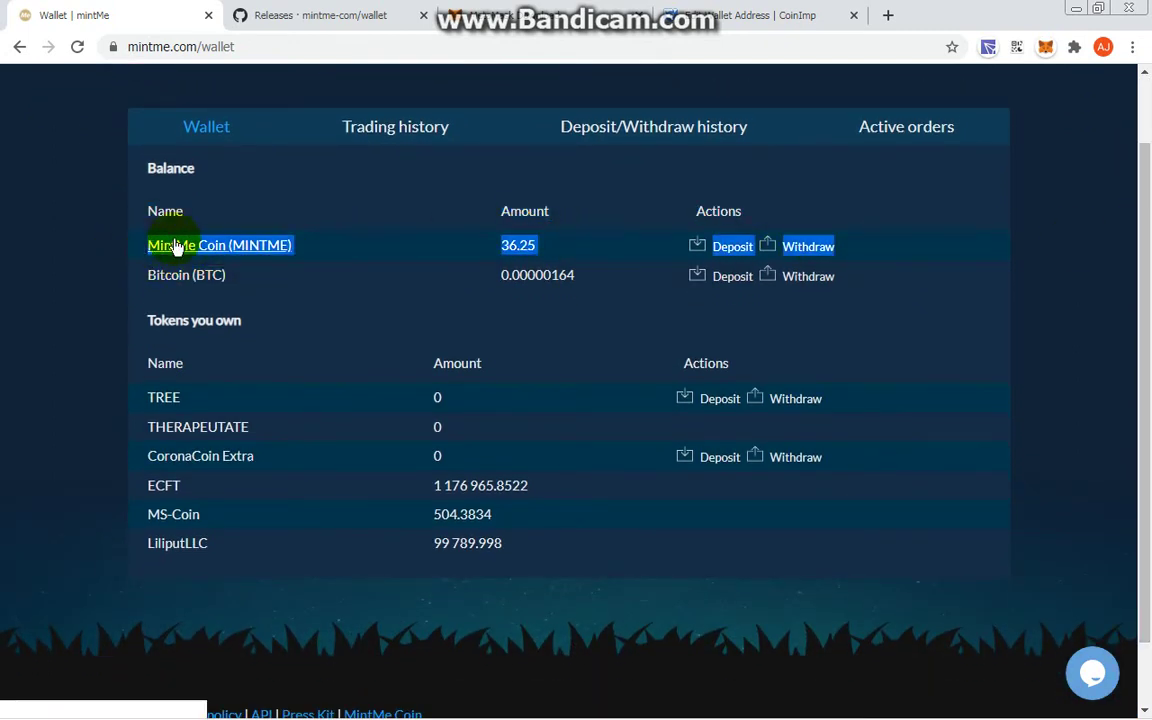
# Step: View the MintMe Coin deposit address, highlight the minimal deposit value, and close the deposit details
pyautogui.click(727, 246)
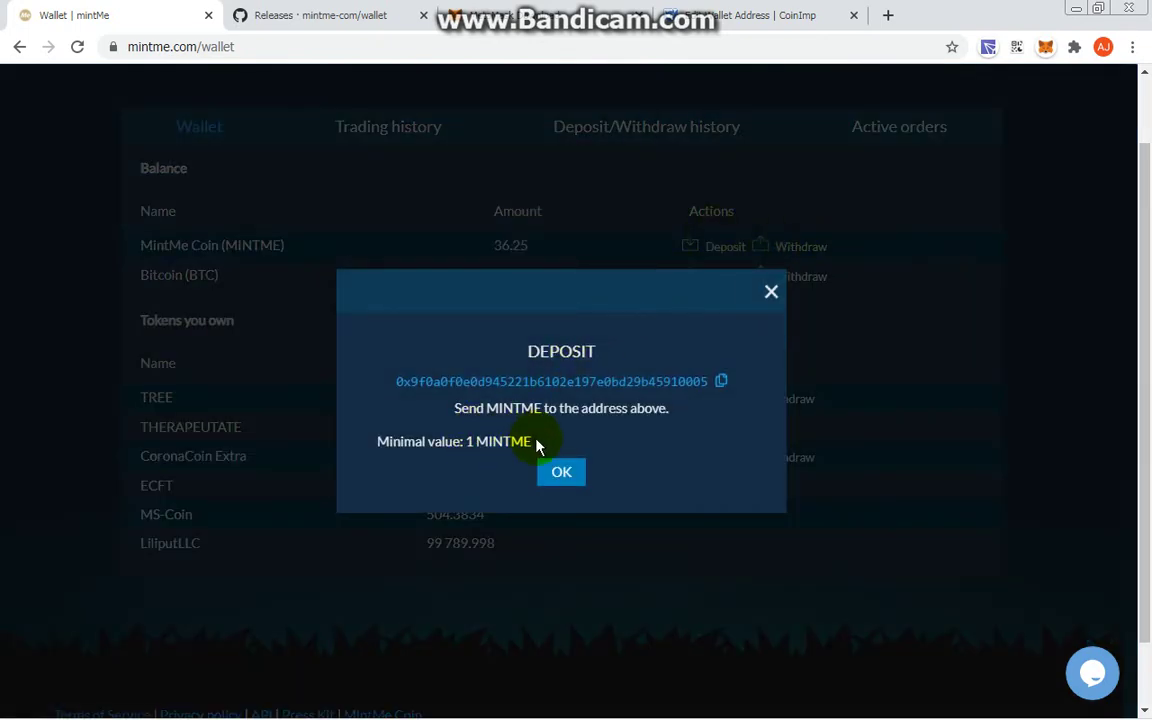
pyautogui.moveTo(535, 442); pyautogui.dragTo(469, 441)
pyautogui.click(607, 426)
pyautogui.click(552, 470)
pyautogui.click(559, 478)
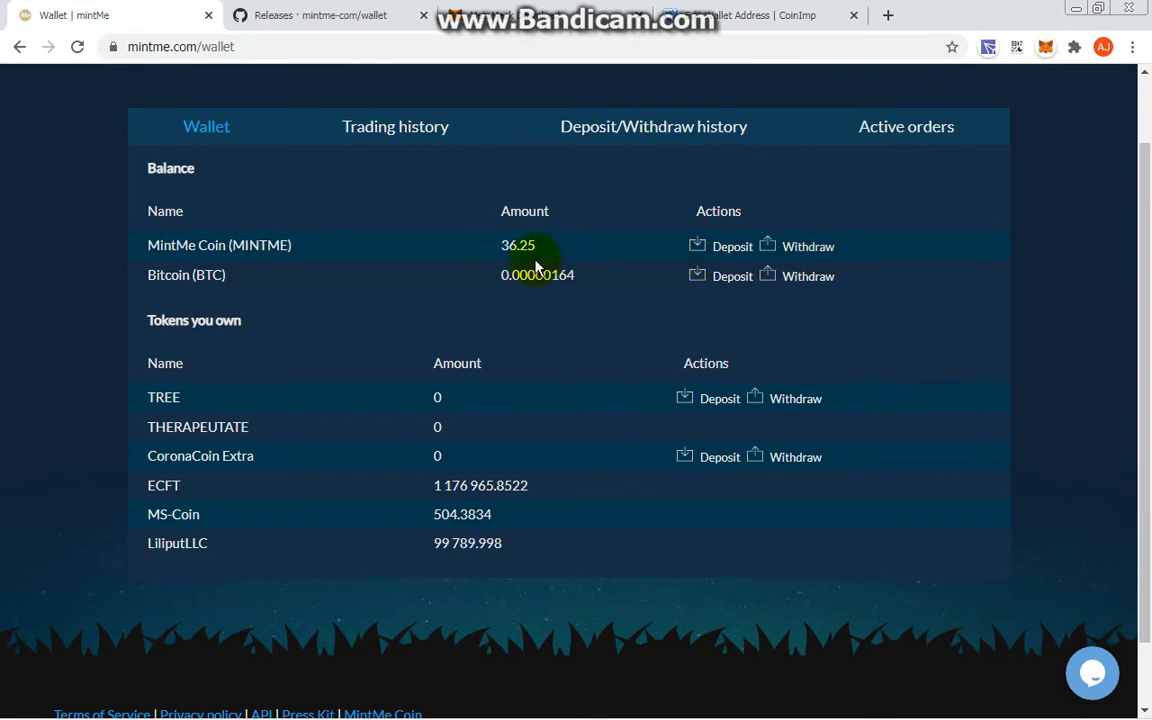
# Step: View the MintMe Coin withdrawal form, highlight the withdrawal fee, and cancel the form
pyautogui.click(797, 247)
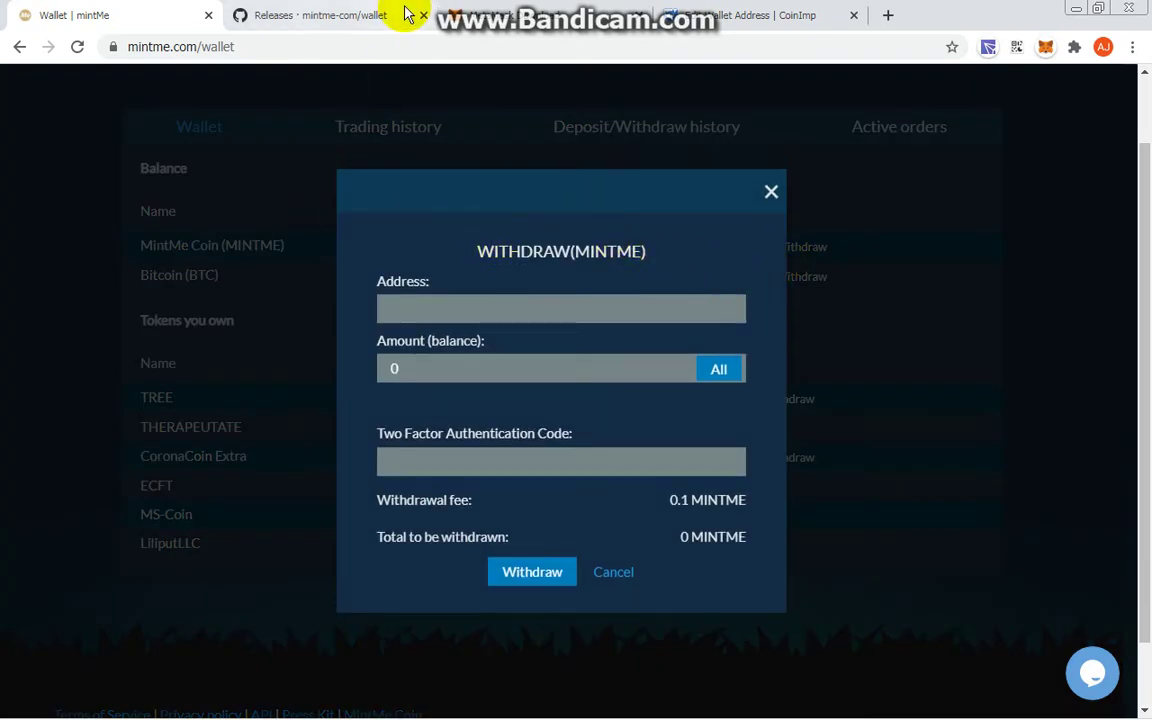
pyautogui.click(340, 14)
pyautogui.click(155, 10)
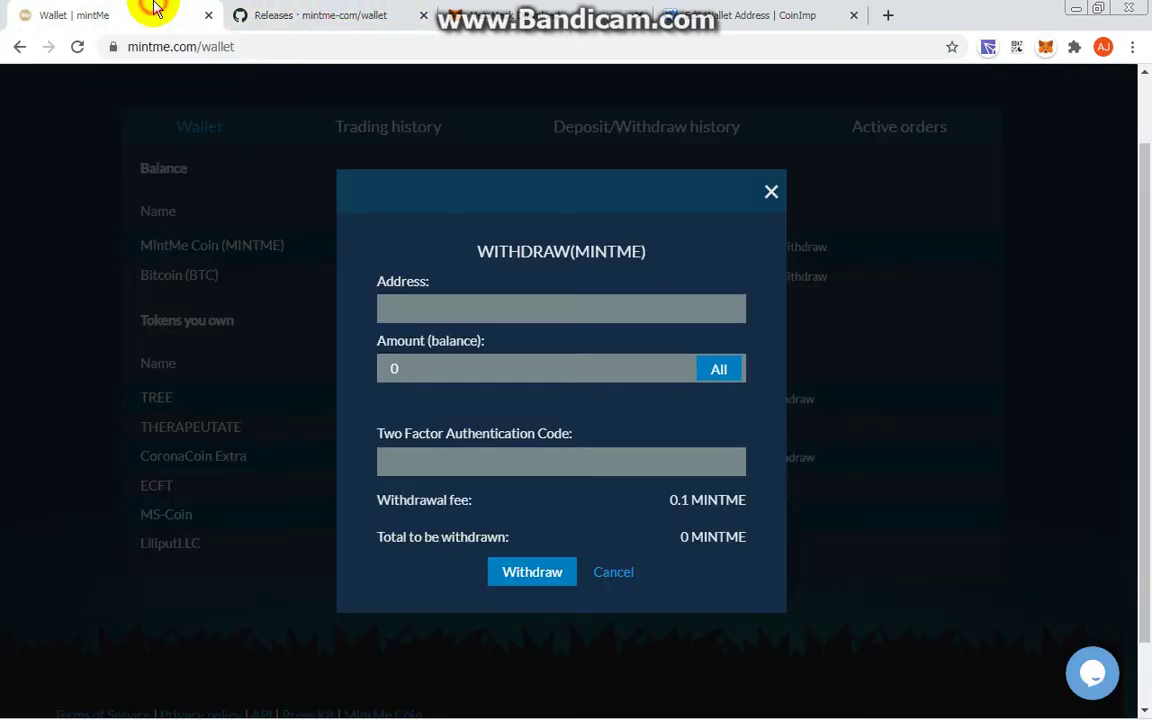
pyautogui.click(468, 320)
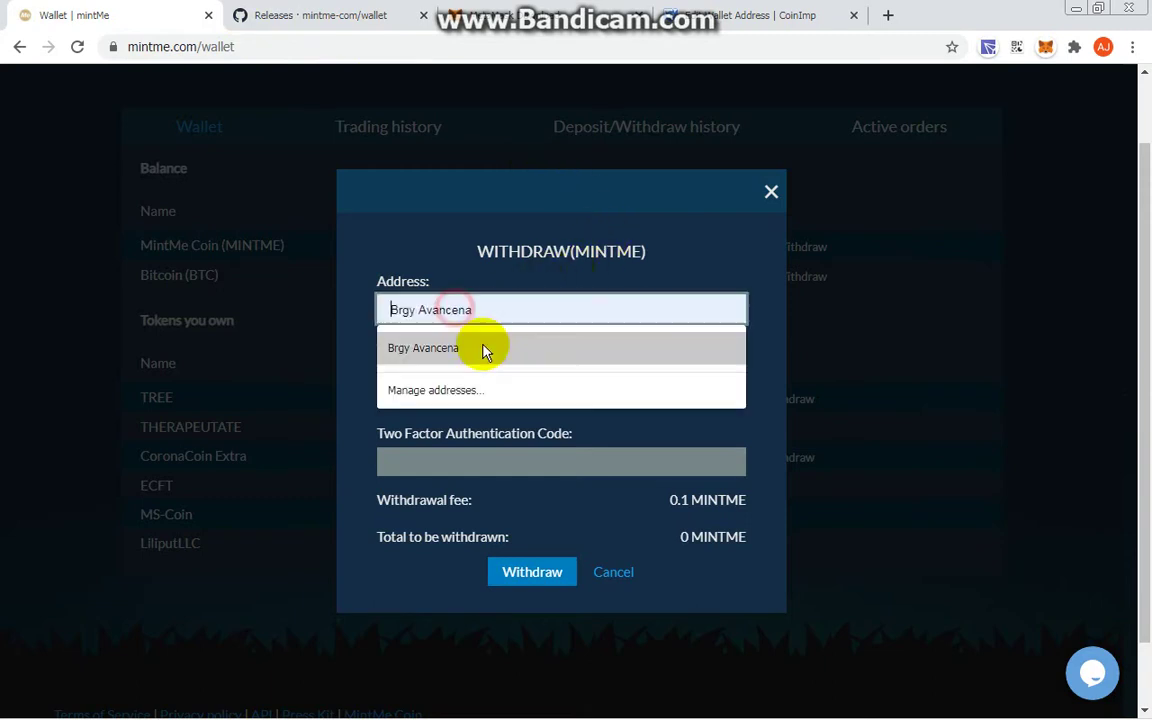
pyautogui.click(345, 358)
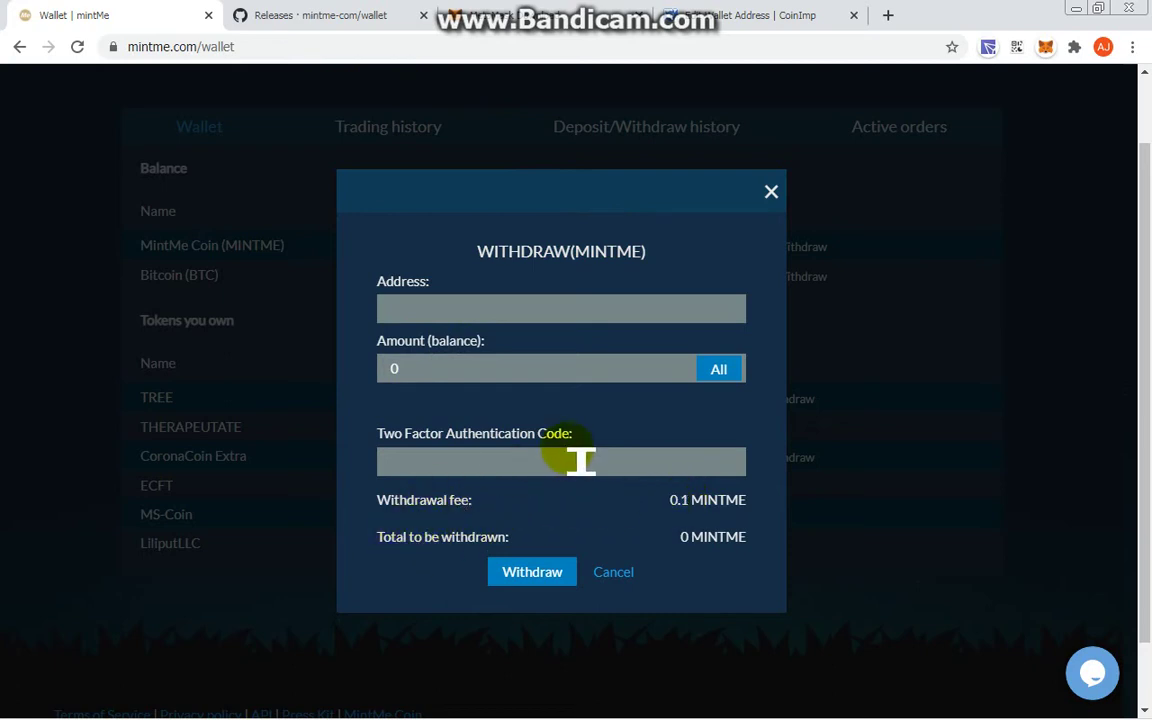
pyautogui.click(719, 372)
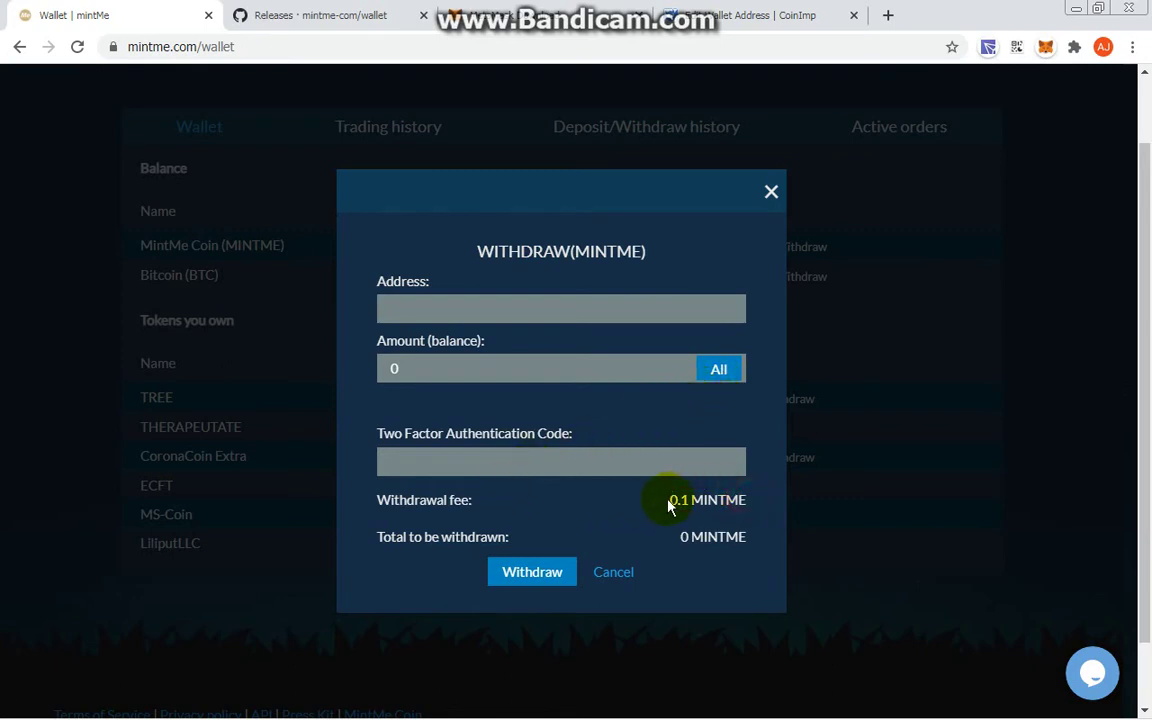
pyautogui.moveTo(717, 500); pyautogui.dragTo(628, 457)
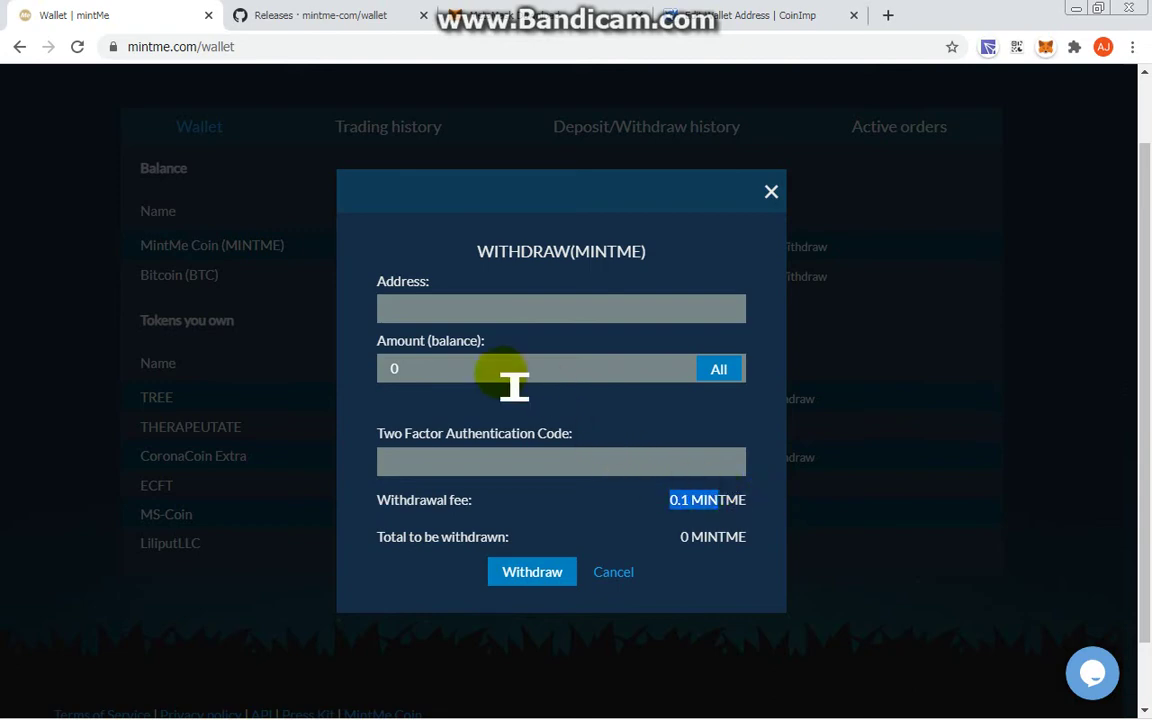
pyautogui.click(620, 575)
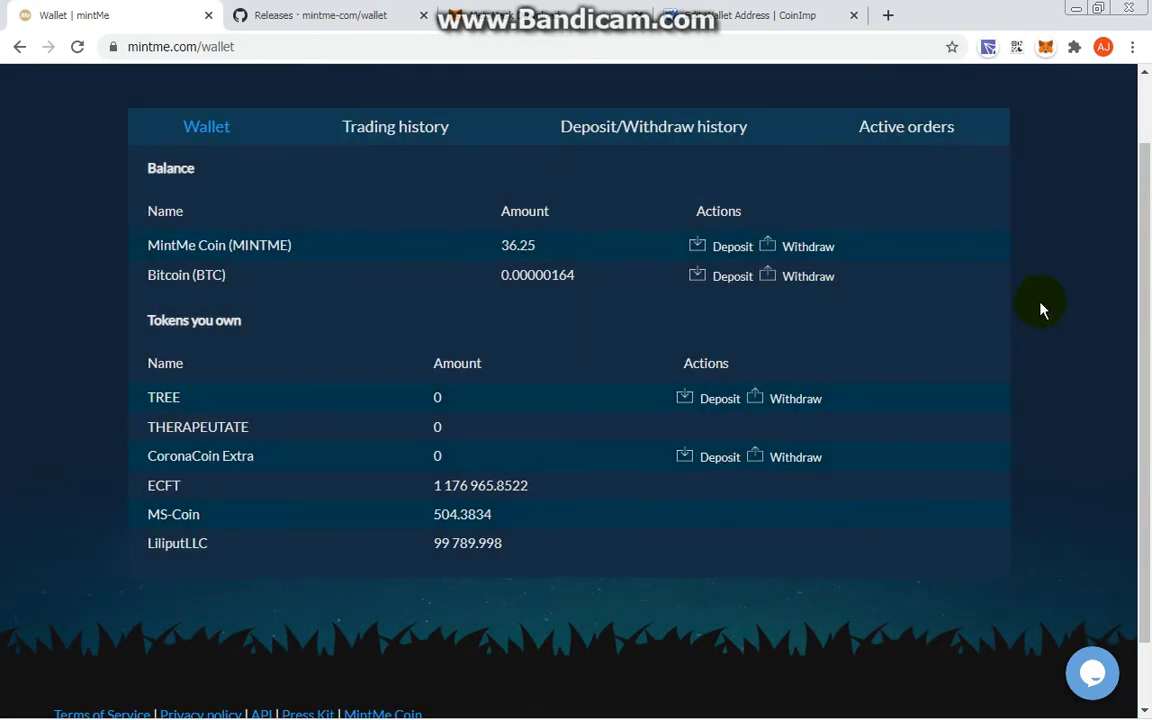
# Step: Switch from the mintMe.com wallet page to the MintMe Coin Wallet releases page on GitHub
pyautogui.moveTo(1144, 321); pyautogui.dragTo(1148, 180)
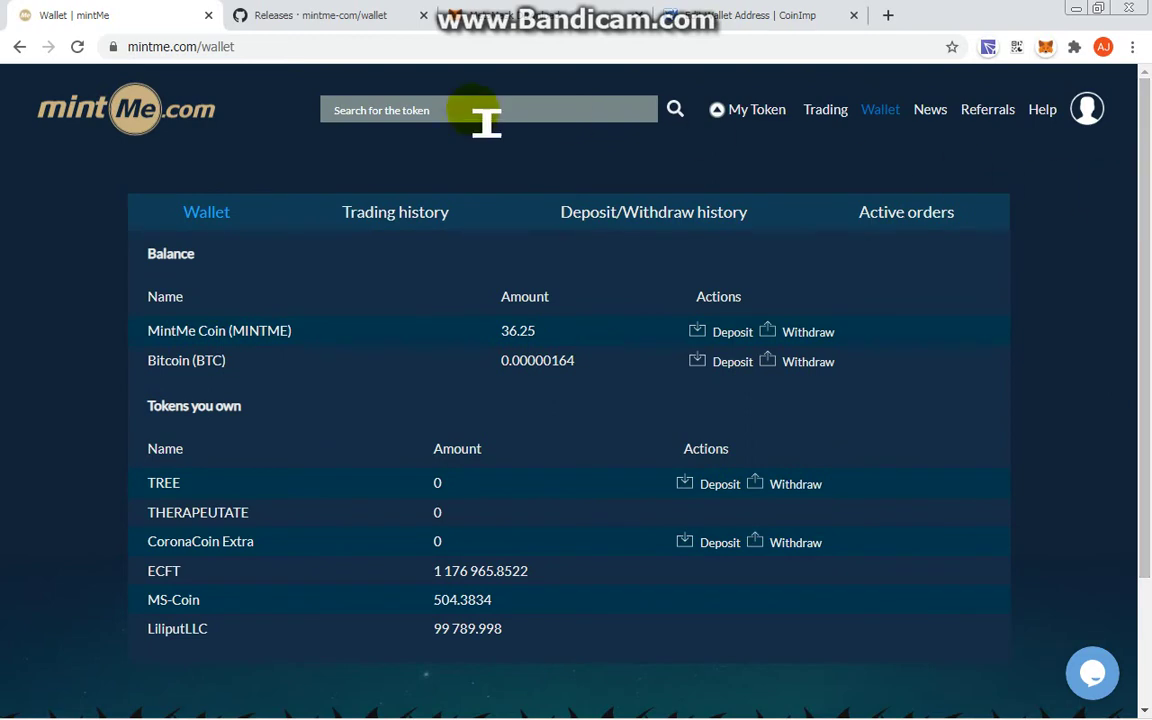
pyautogui.click(262, 18)
pyautogui.click(185, 18)
pyautogui.click(272, 18)
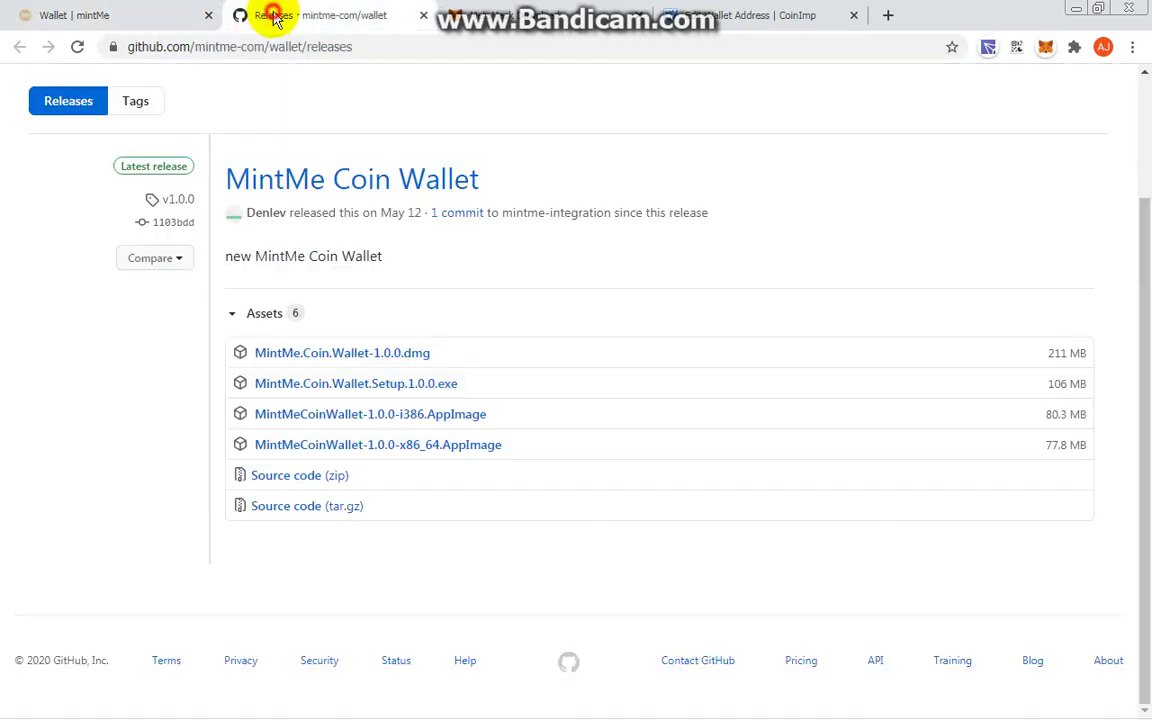
# Step: Run MintMe.Coin.Wallet.Setup.1.0.0 from the desktop's CoinImpWalletInstaller folder, allowing the unverified publisher, and minimize the folder window
pyautogui.click(1097, 8)
pyautogui.click(1008, 26)
pyautogui.click(565, 425)
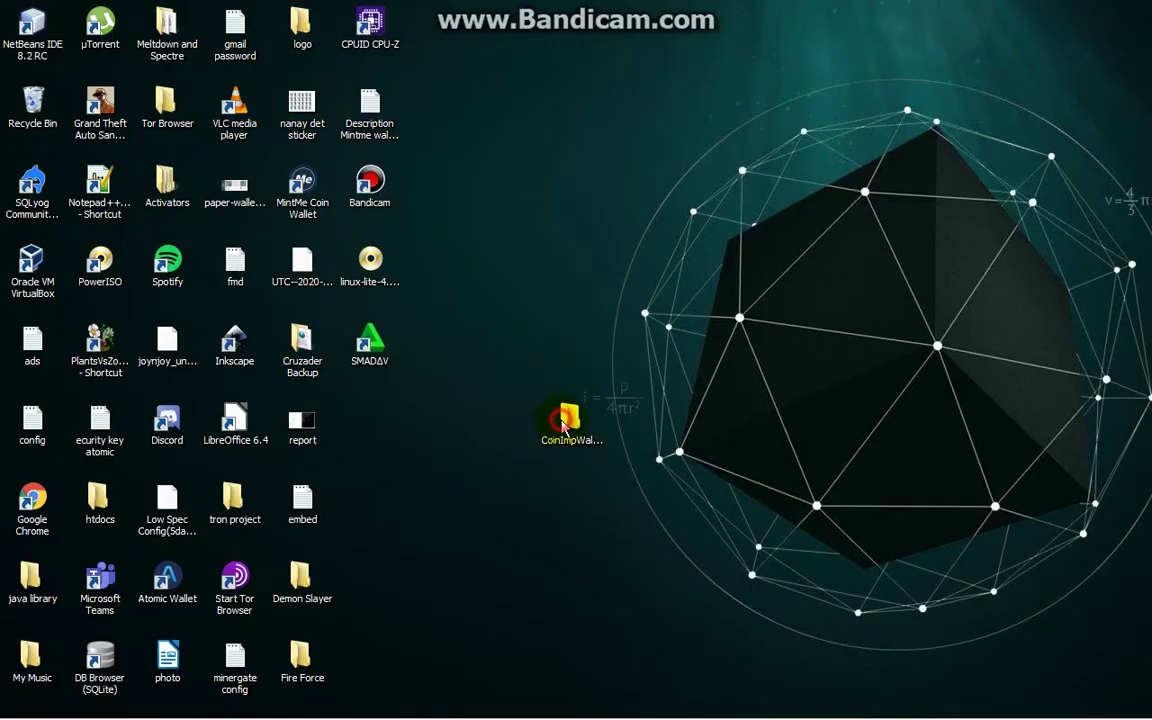
pyautogui.doubleClick(565, 425)
pyautogui.doubleClick(322, 122)
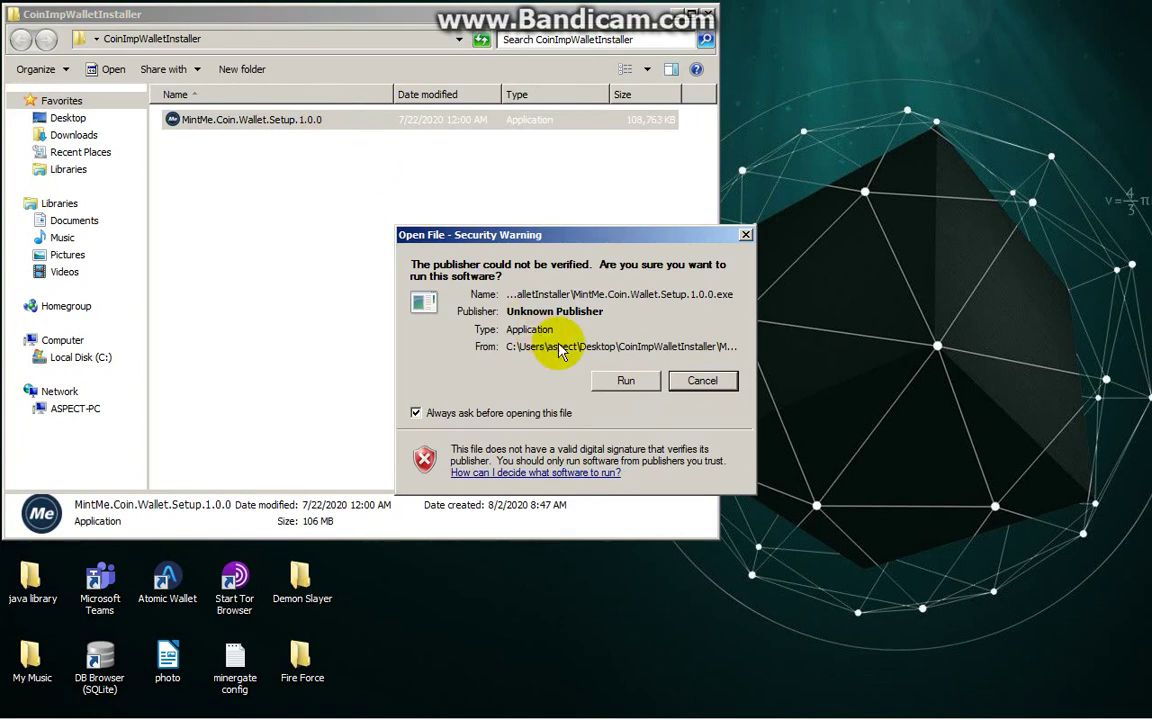
pyautogui.click(625, 385)
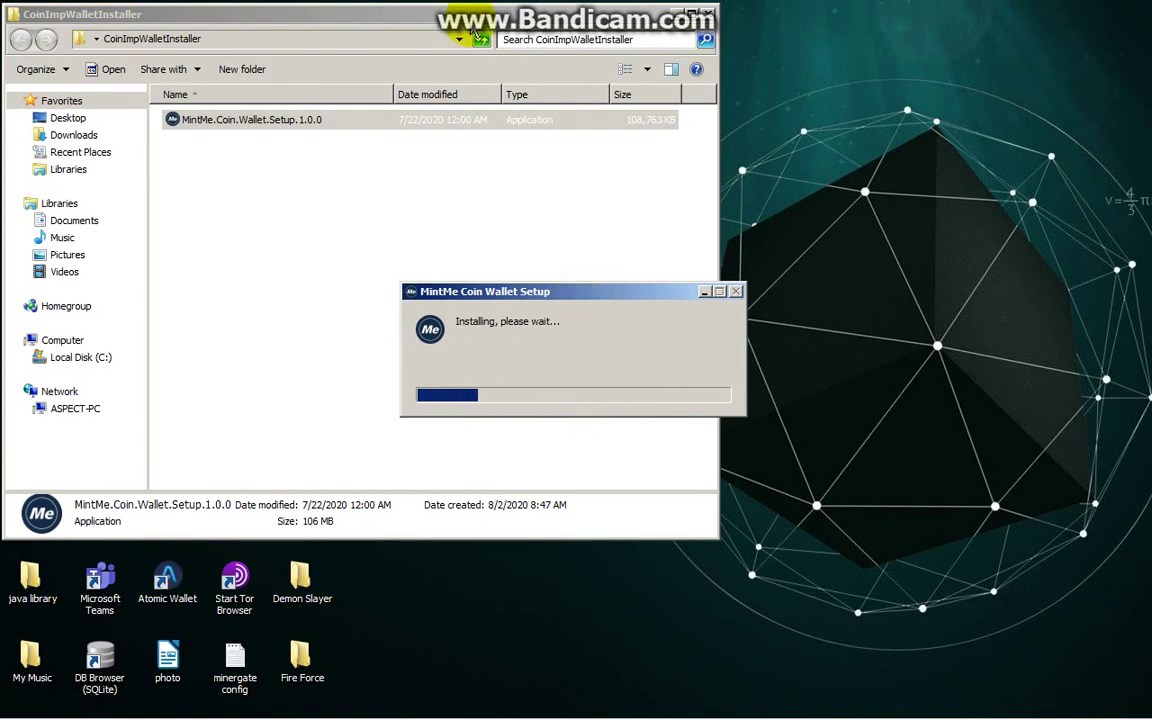
pyautogui.moveTo(577, 32); pyautogui.dragTo(815, 78)
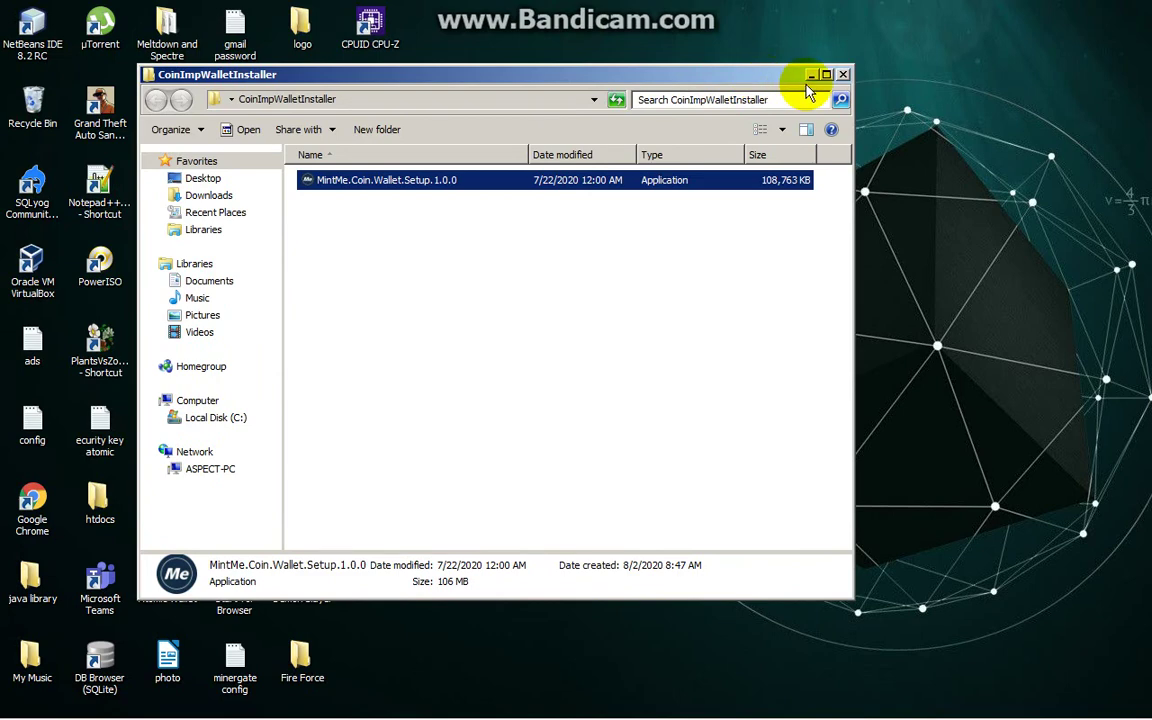
pyautogui.click(809, 76)
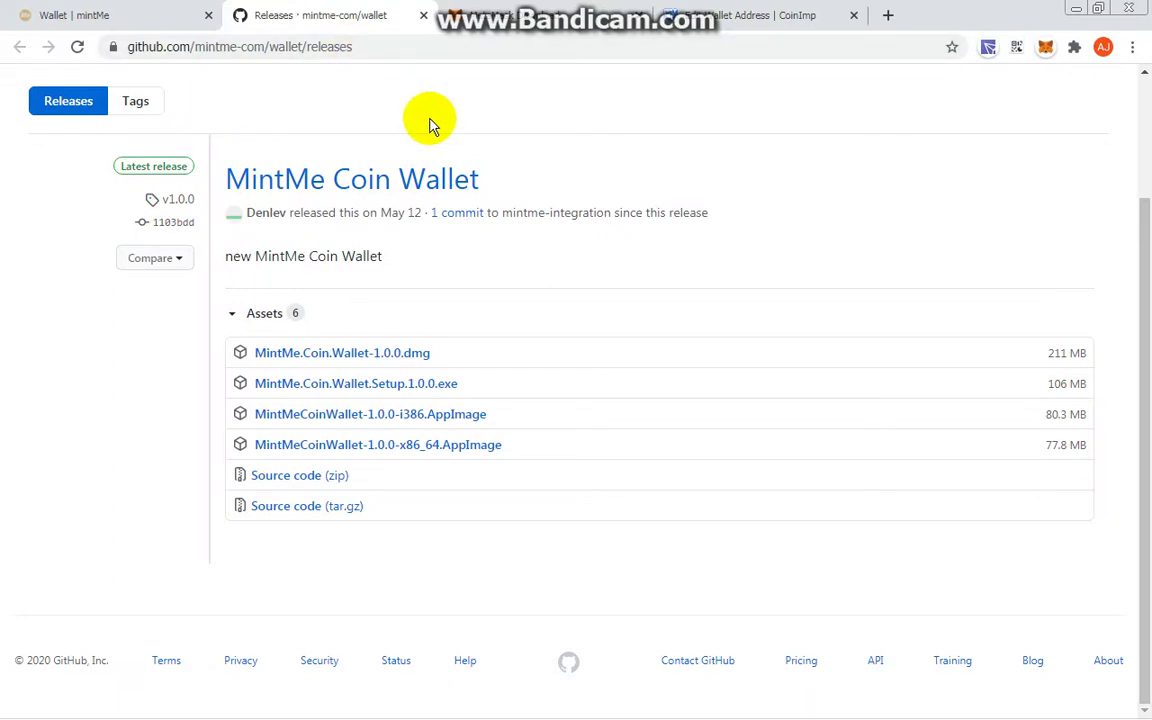
# Step: Maximize the MintMe Coin Wallet application, open its new wallet options and highlight the keystore file's compatible clients
pyautogui.click(1080, 10)
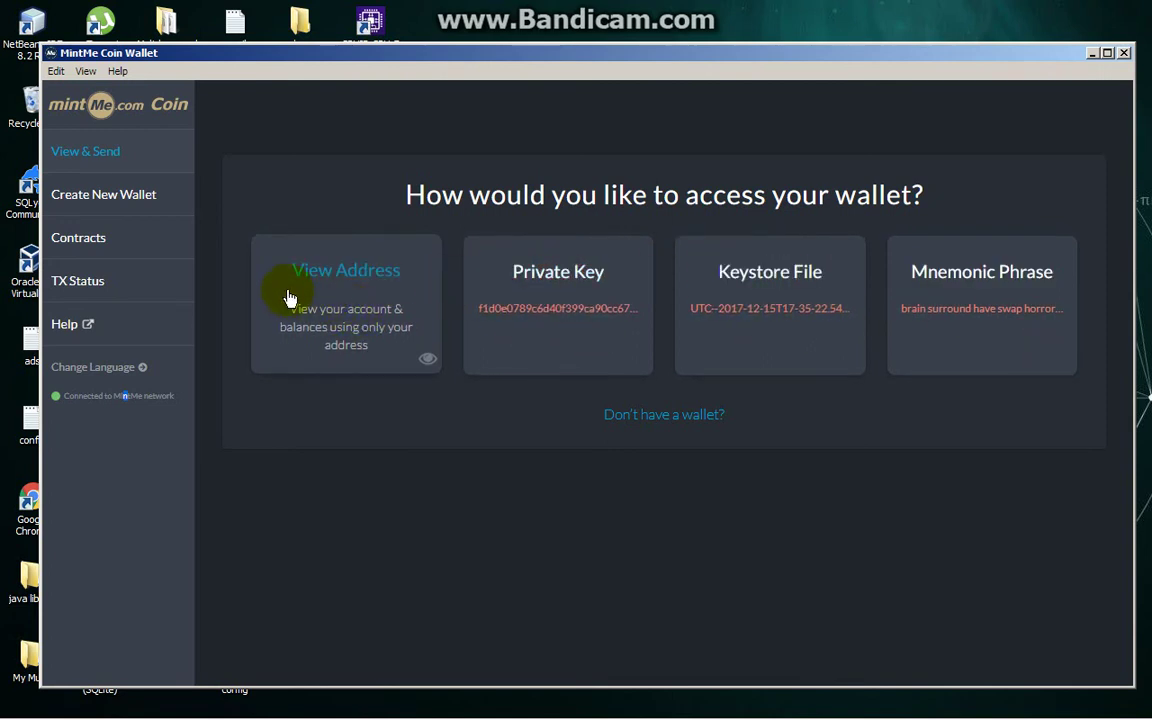
pyautogui.click(283, 116)
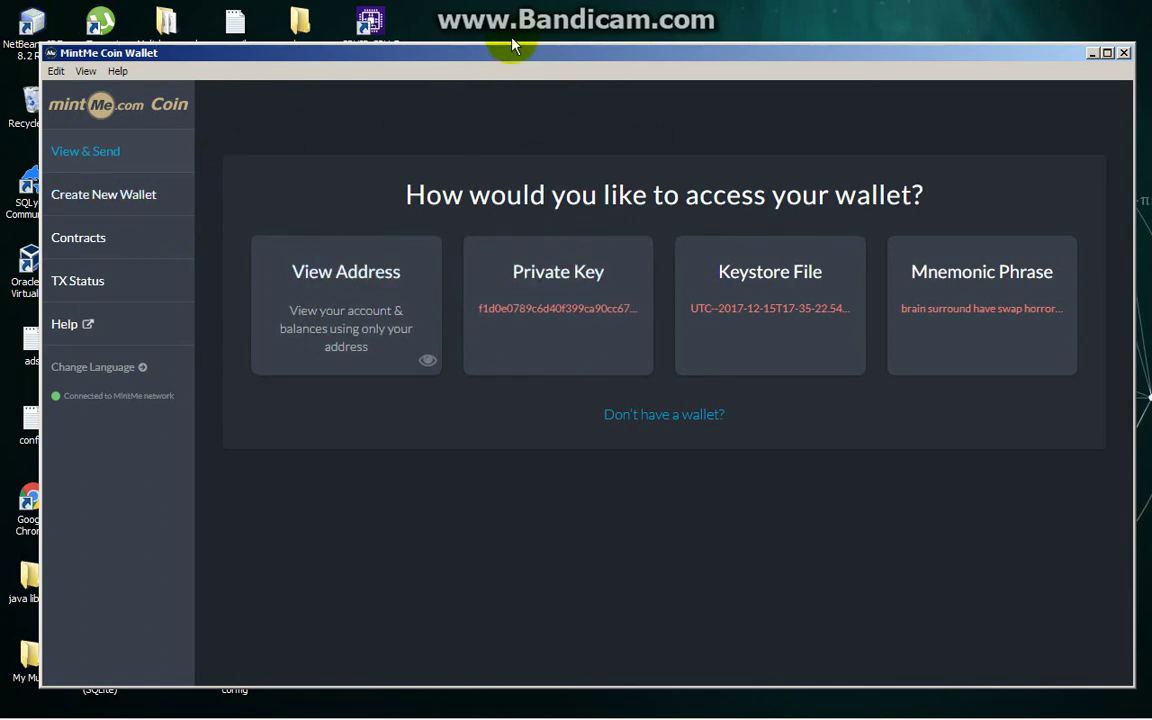
pyautogui.moveTo(513, 53); pyautogui.dragTo(477, 3)
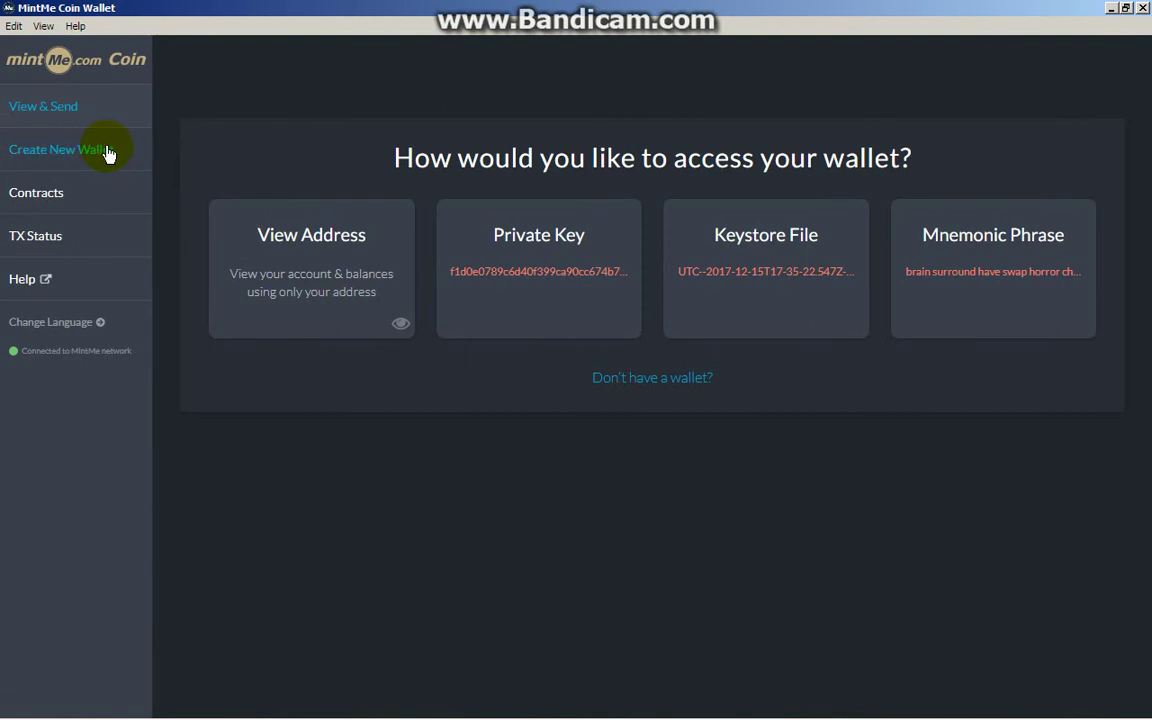
pyautogui.click(64, 160)
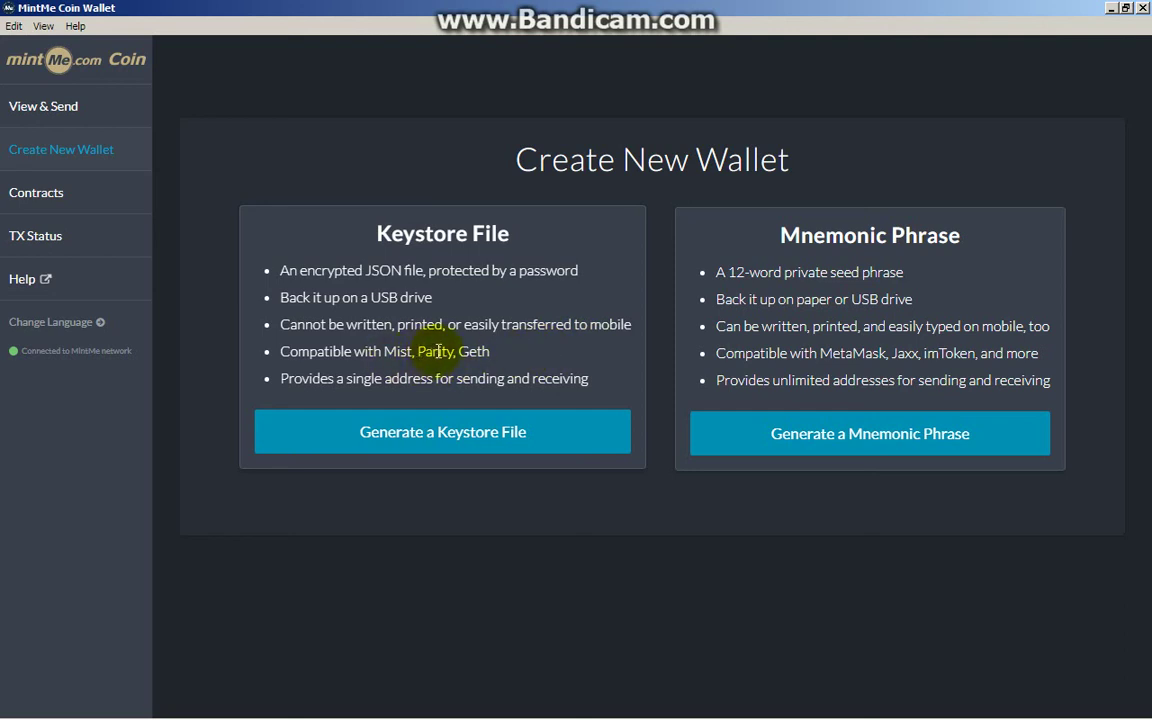
pyautogui.moveTo(490, 351); pyautogui.dragTo(386, 349)
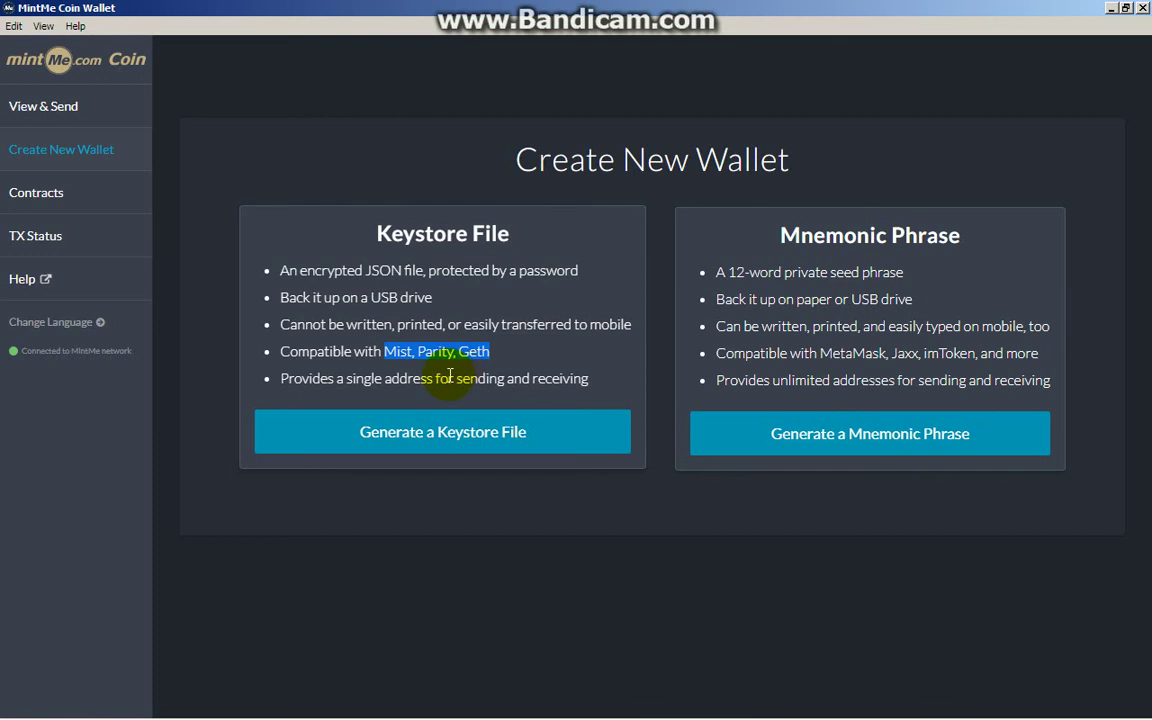
pyautogui.click(522, 392)
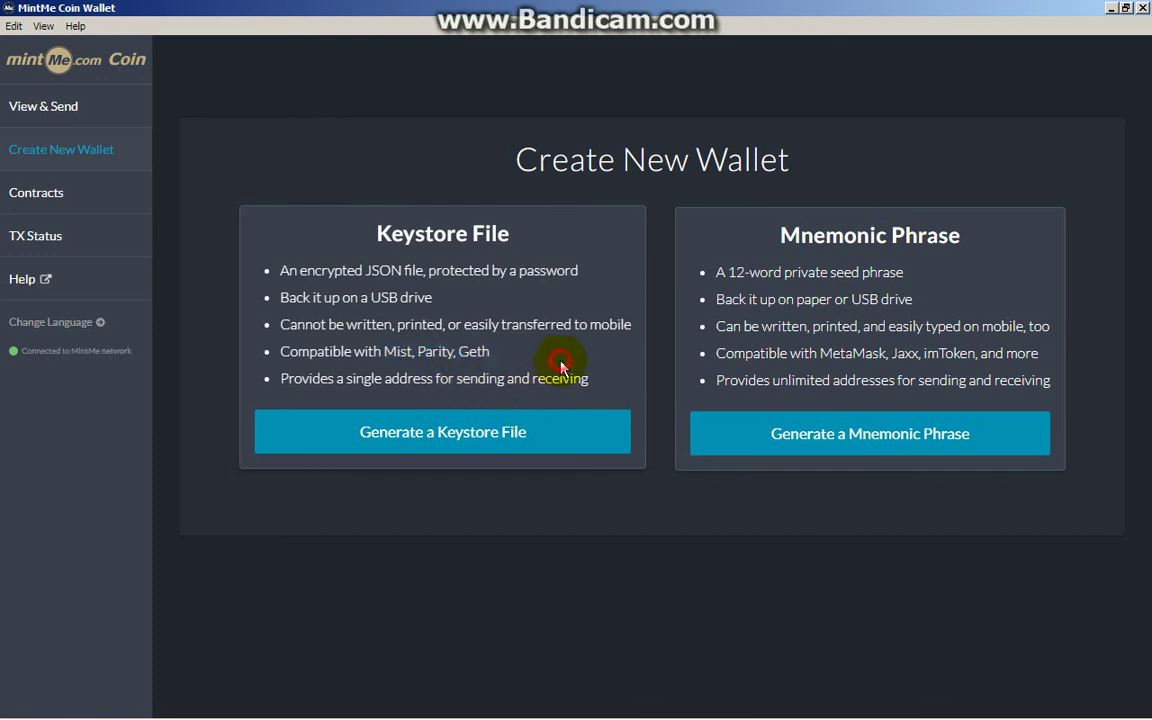
# Step: Choose to generate a keystore file and enter a strong wallet password of at least 12 characters
pyautogui.click(484, 434)
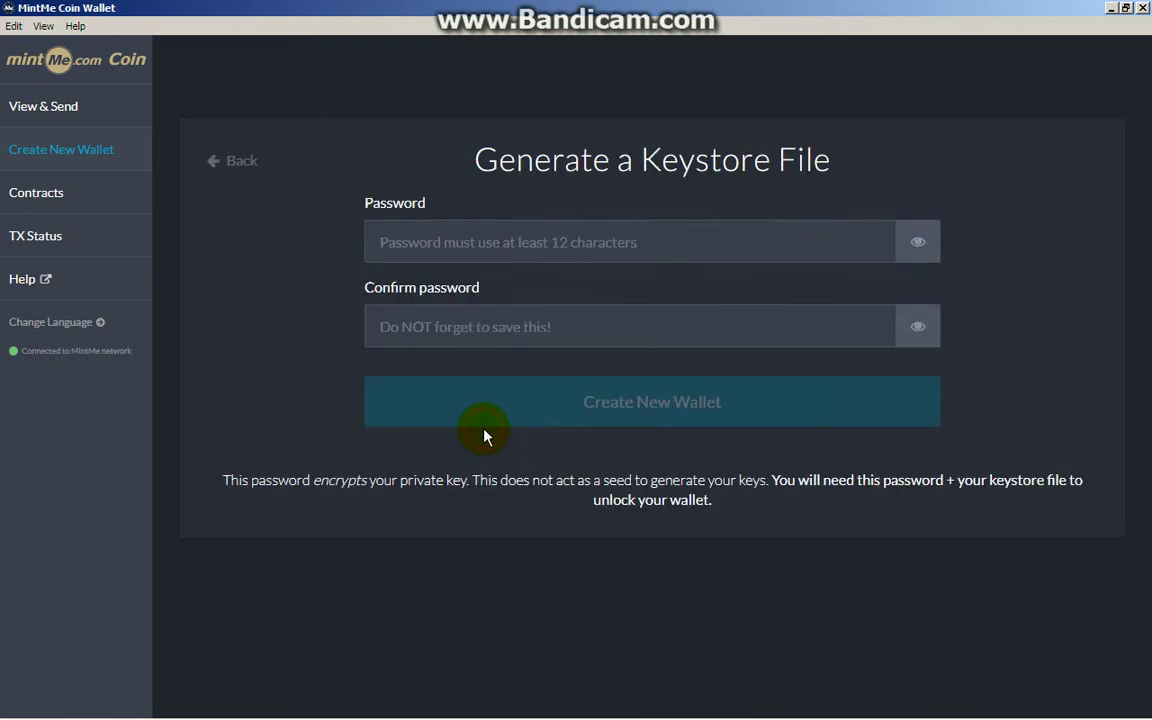
pyautogui.click(494, 240)
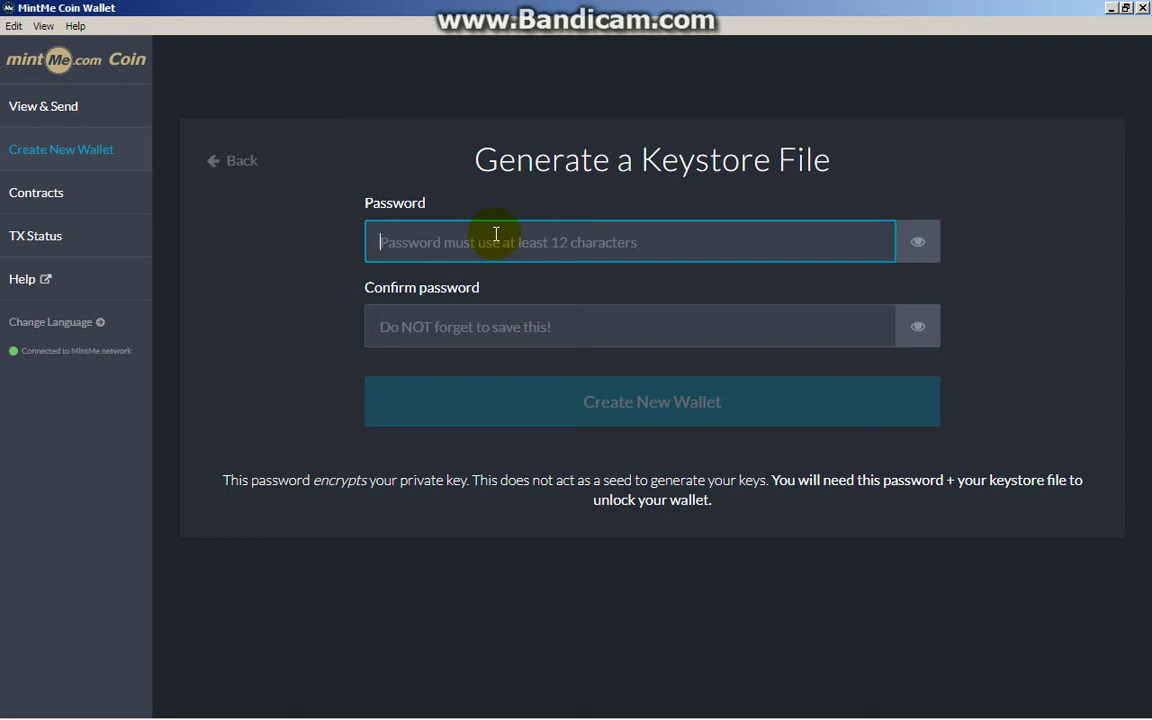
pyautogui.write('•••')
pyautogui.press('BackSpace')
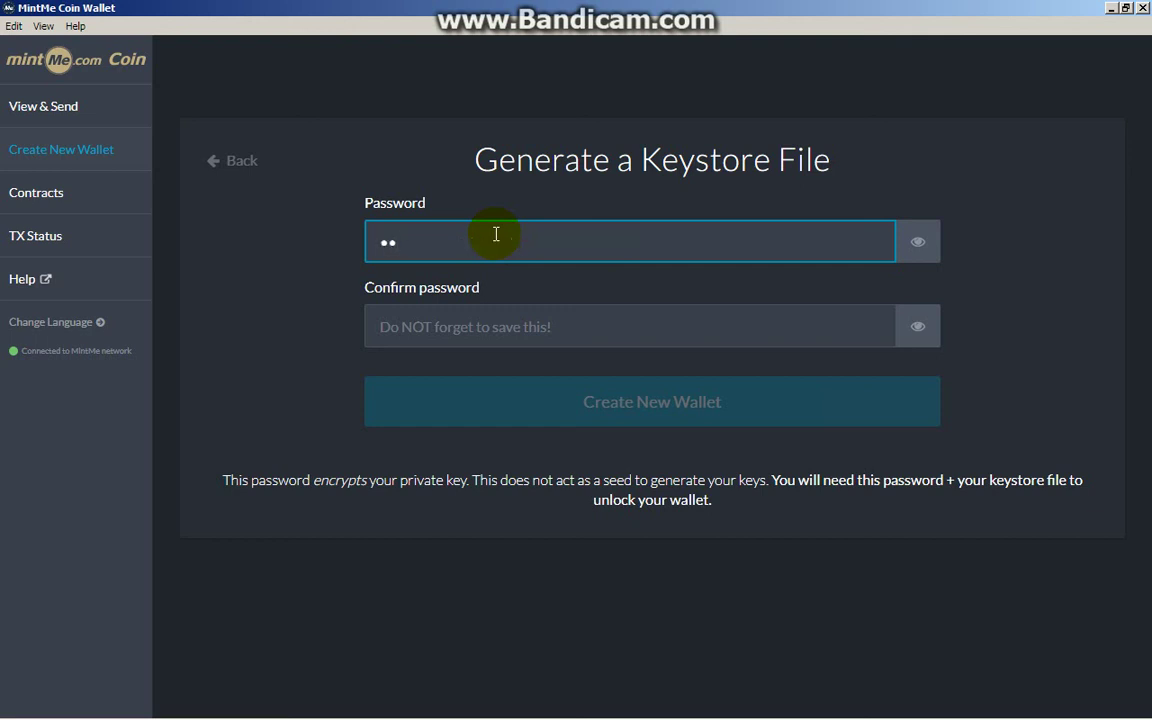
pyautogui.press('BackSpace')
pyautogui.press('BackSpace')
pyautogui.write('••')
pyautogui.press('BackSpace')
pyautogui.press('BackSpace')
pyautogui.write('••••••••••••••')
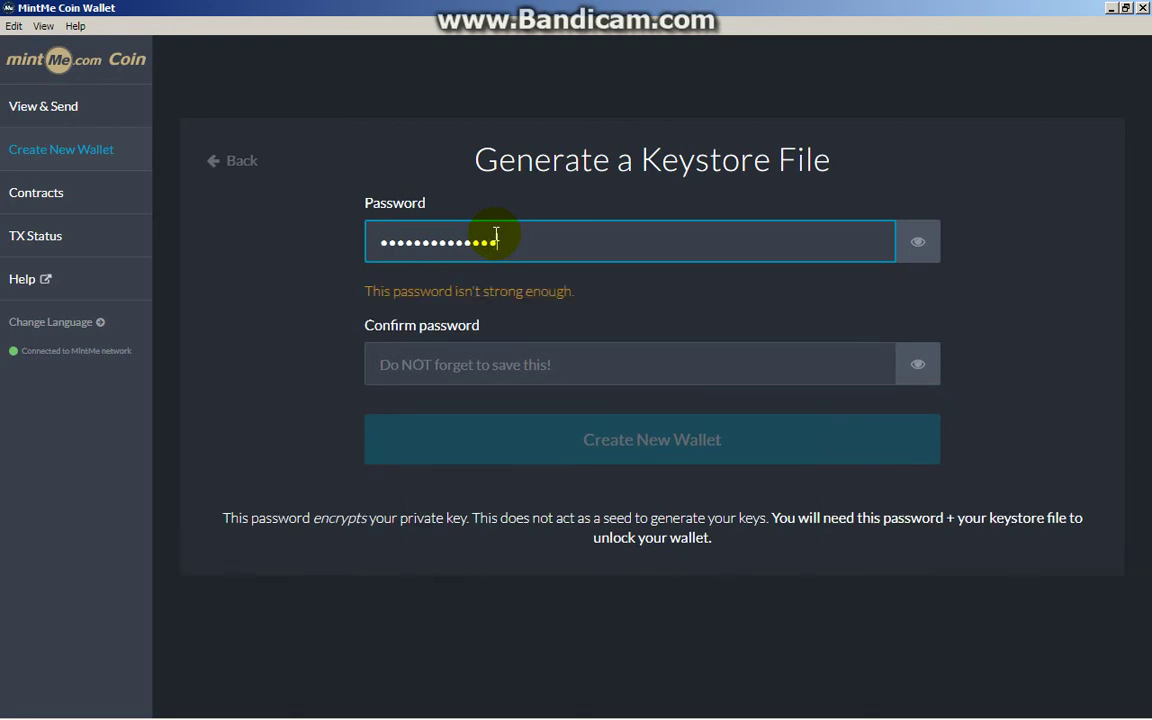
pyautogui.write('••••')
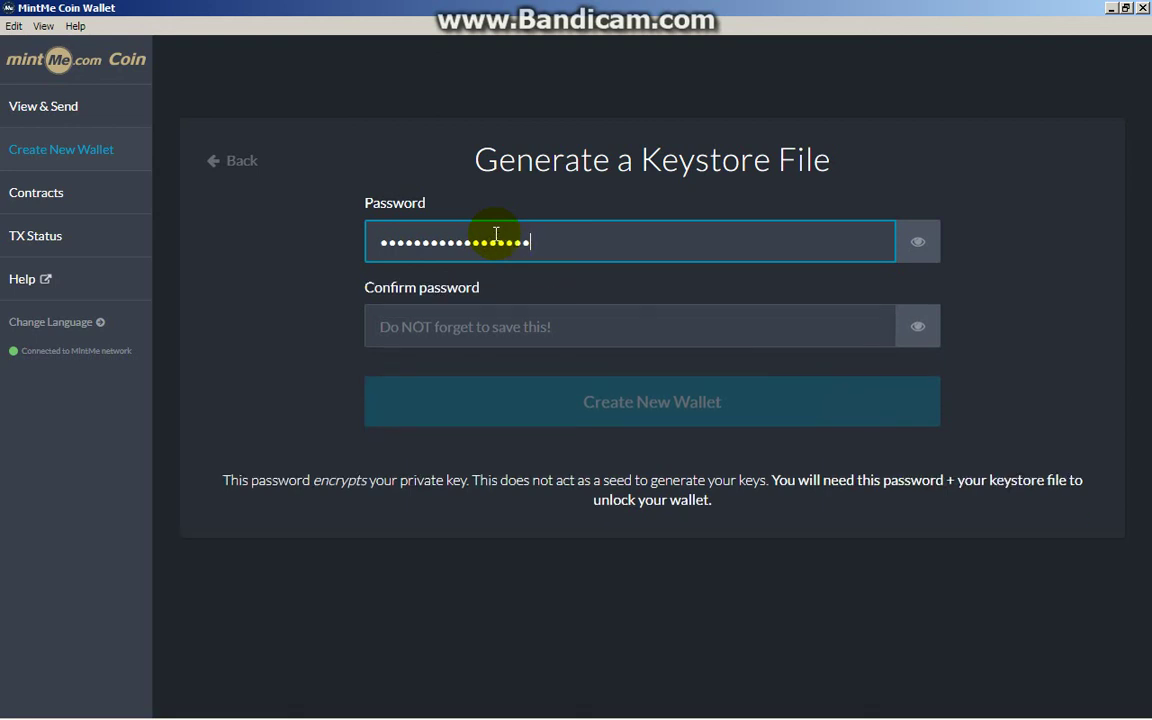
# Step: Re-enter the wallet password in the confirmation field and create the new keystore wallet
pyautogui.click(483, 329)
pyautogui.write('••••')
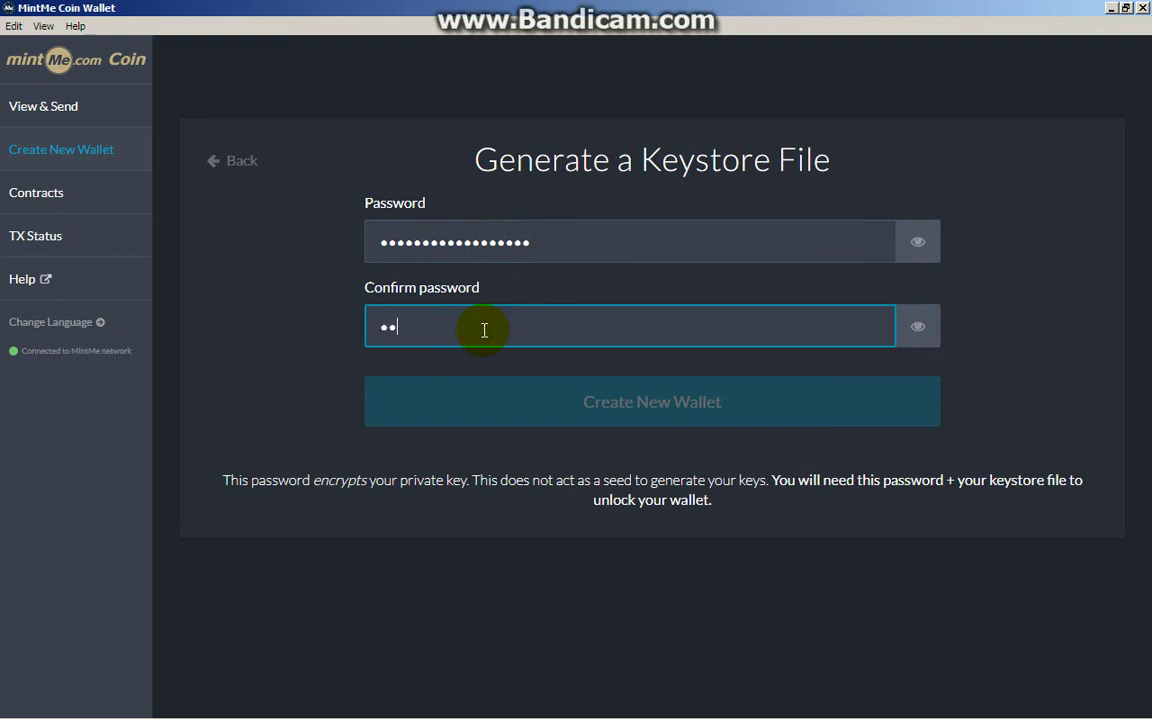
pyautogui.press('BackSpace')
pyautogui.press('BackSpace')
pyautogui.press('BackSpace')
pyautogui.press('BackSpace')
pyautogui.write('•••••••••••••••••')
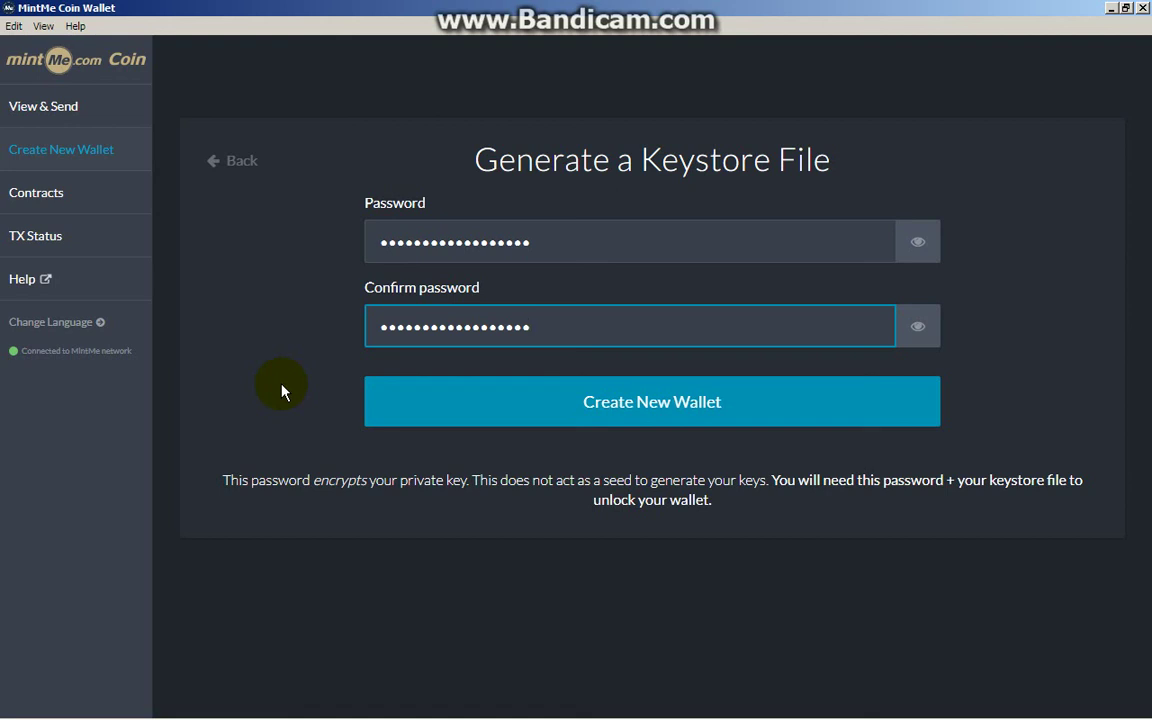
pyautogui.click(541, 409)
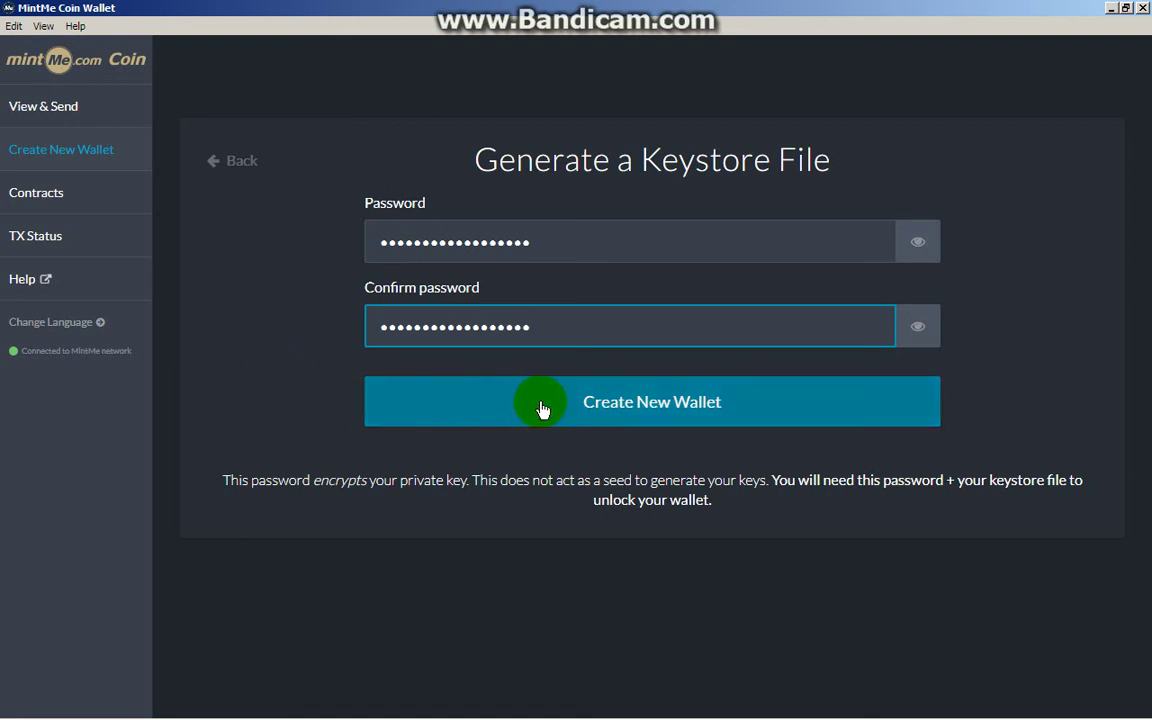